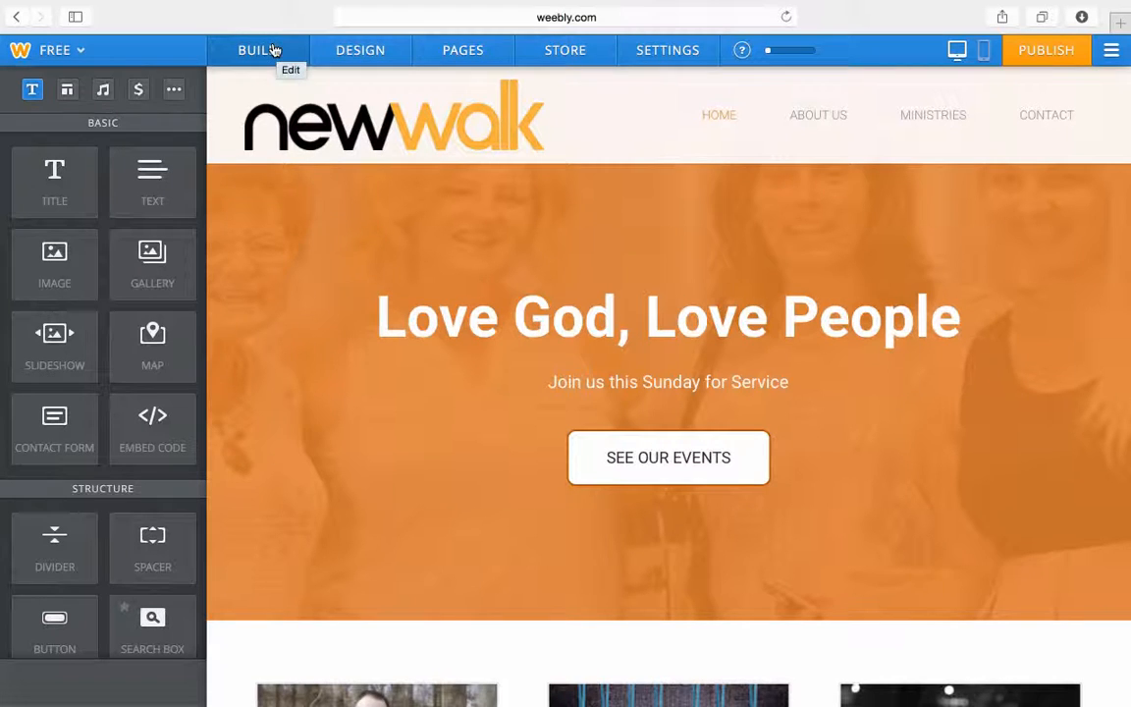
# Browse the gallery of available site themes in the design options
pyautogui.click(278, 51)
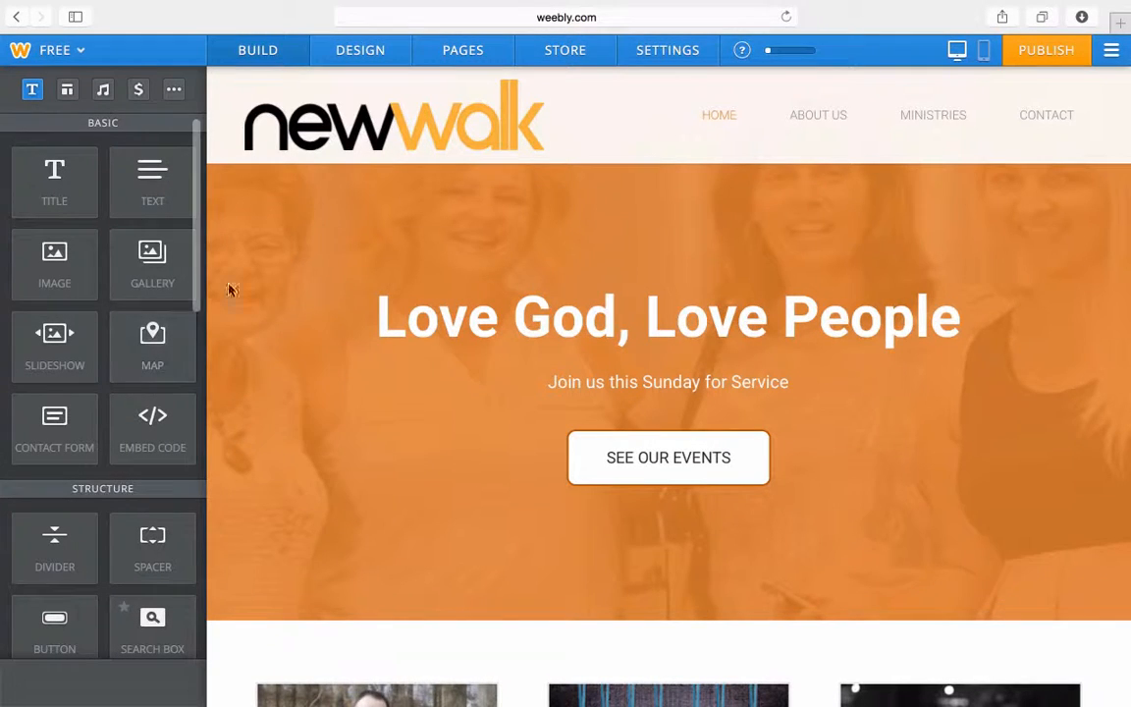
pyautogui.click(389, 59)
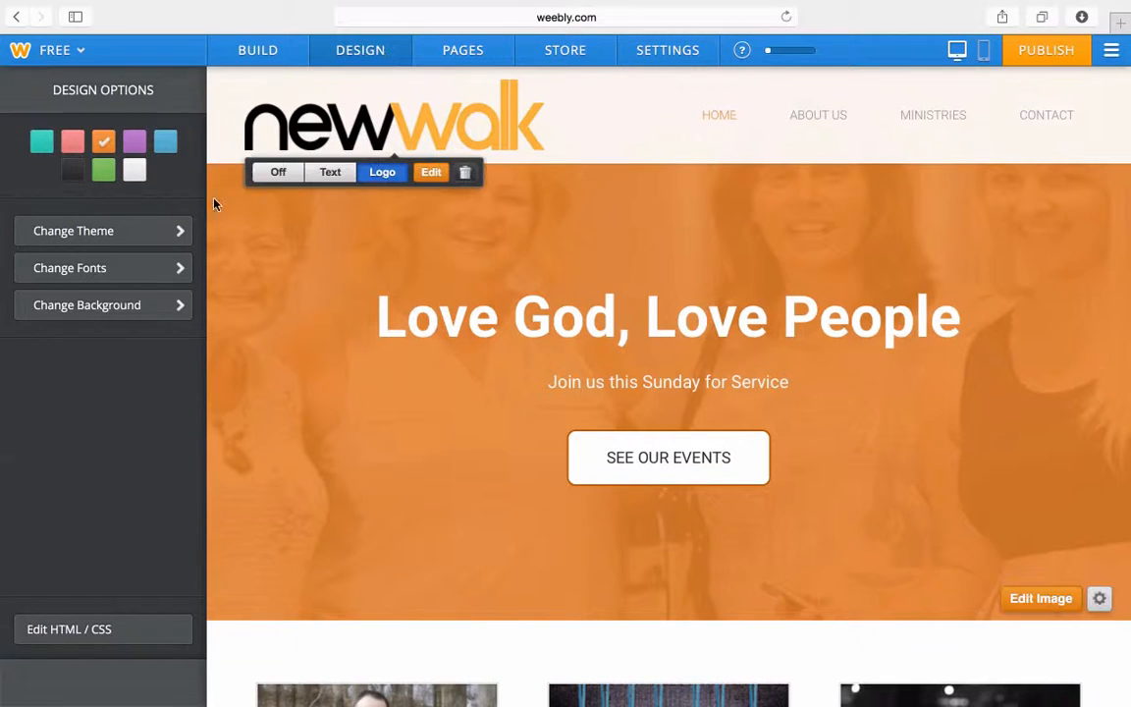
pyautogui.click(154, 235)
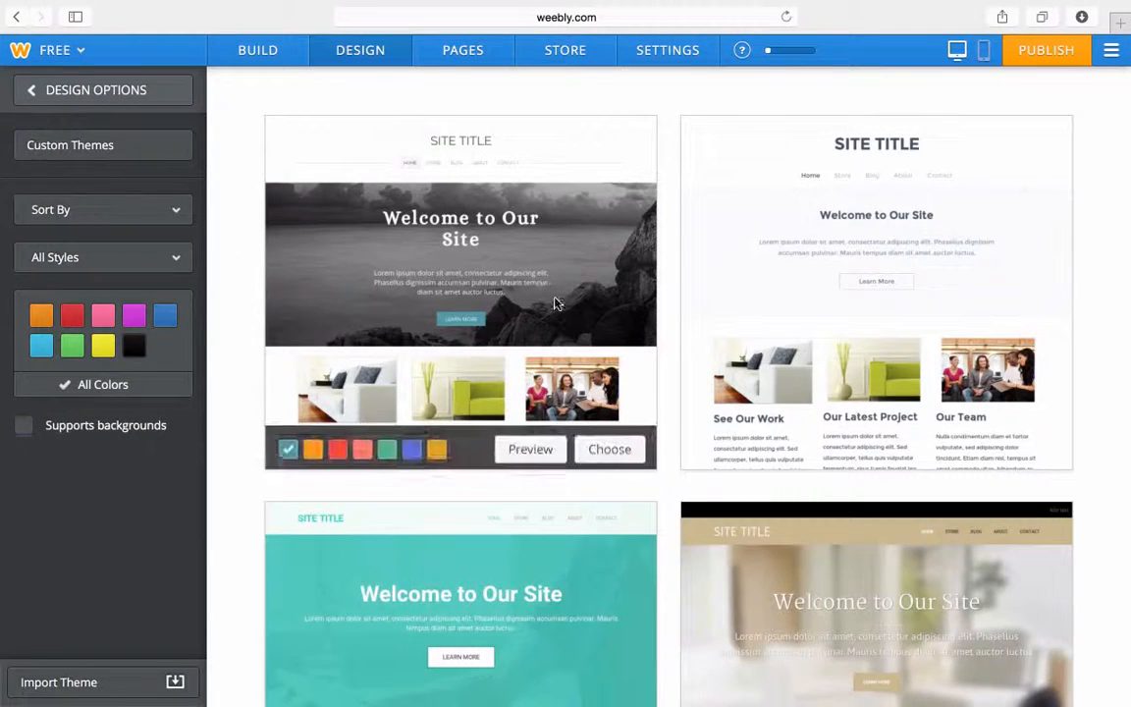
pyautogui.scroll(-4, 853, 439)
pyautogui.scroll(-8, 853, 439)
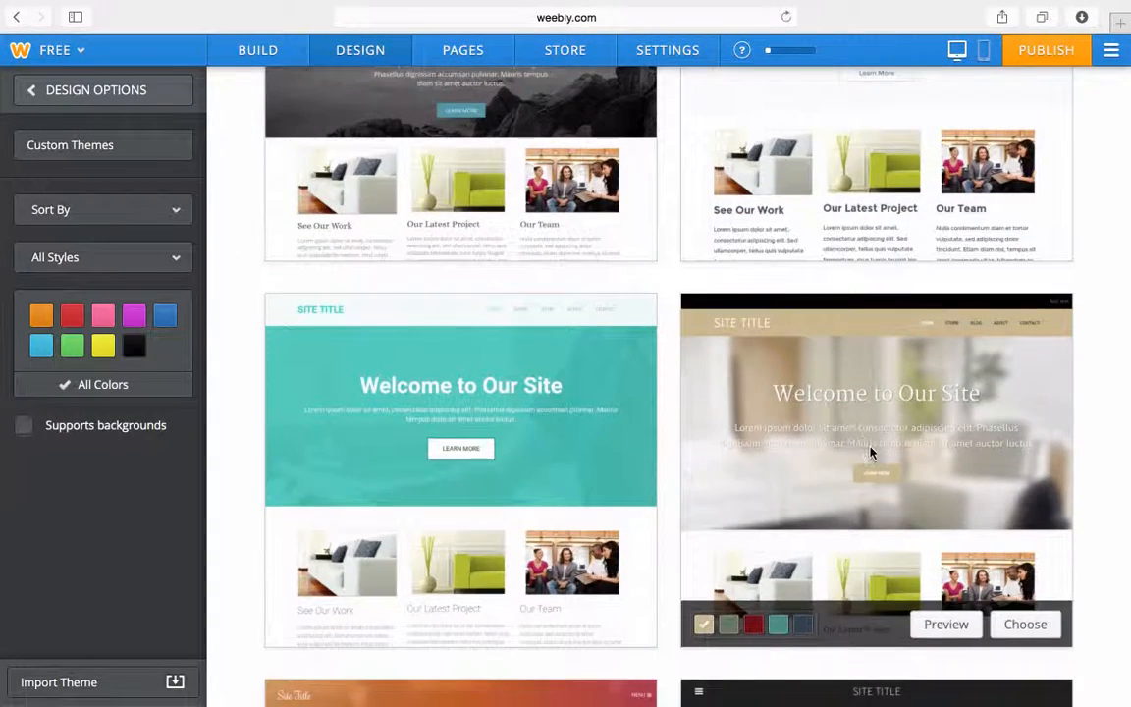
pyautogui.scroll(6, 871, 452)
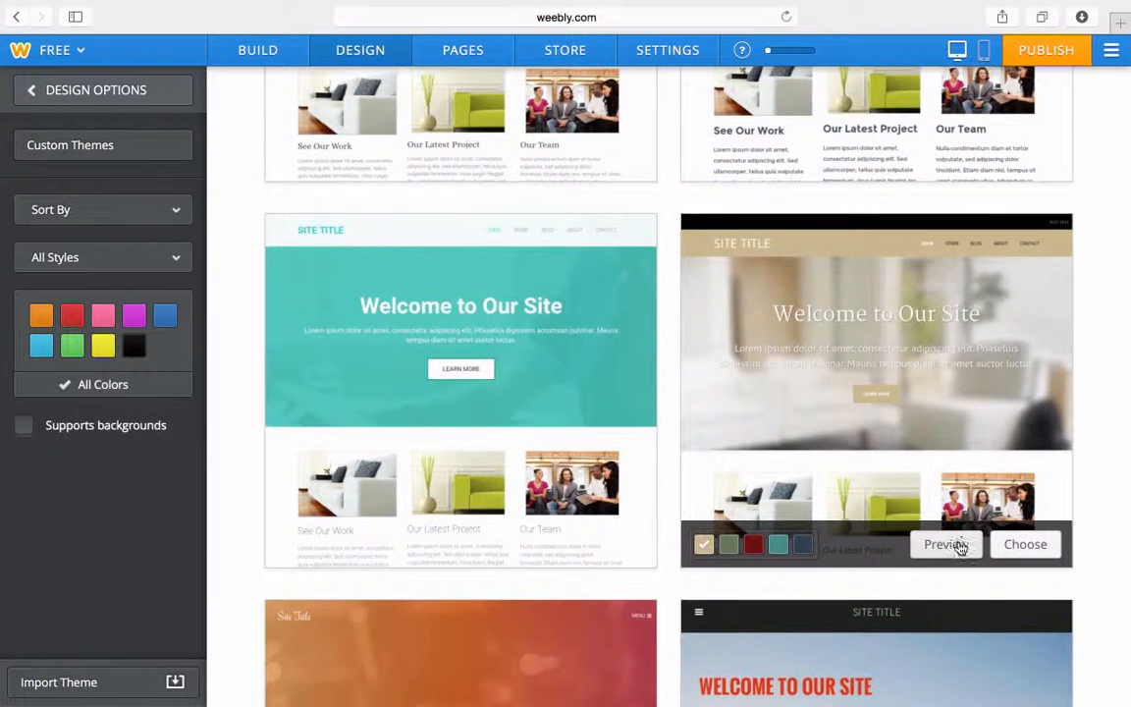
# Preview the tan theme with the blurred interior header on the church site, check the whole home page, and cancel the preview
pyautogui.click(944, 545)
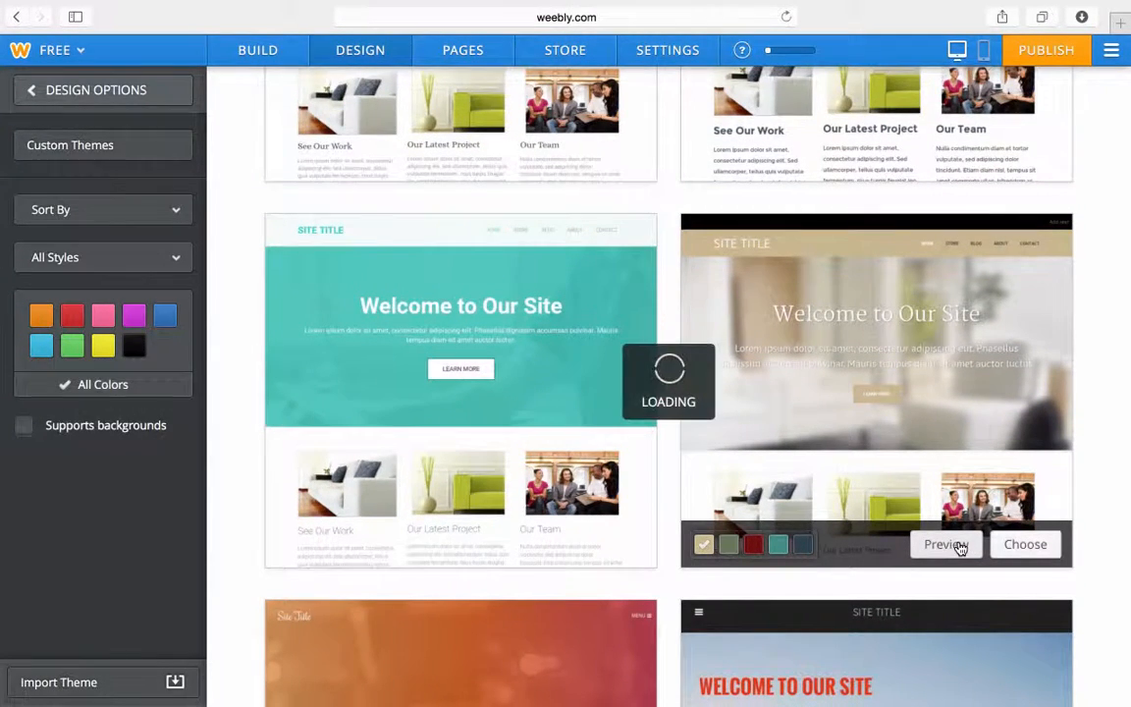
pyautogui.scroll(-5, 785, 462)
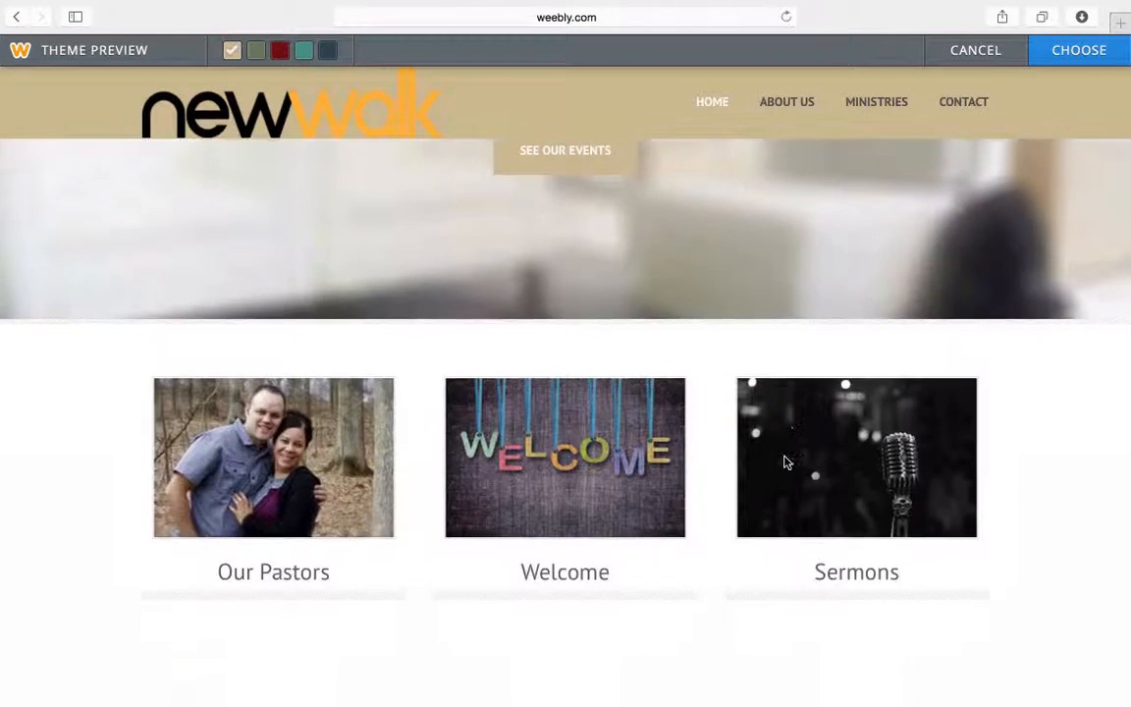
pyautogui.scroll(4, 786, 462)
pyautogui.scroll(2, 783, 461)
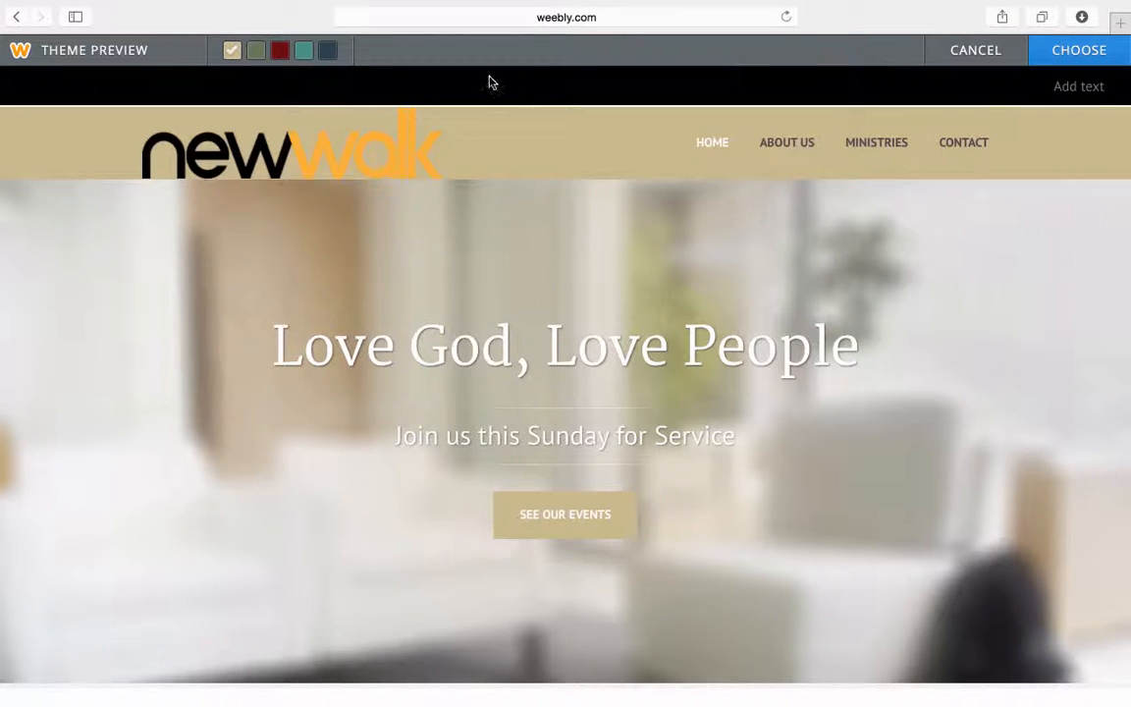
pyautogui.scroll(-3, 836, 308)
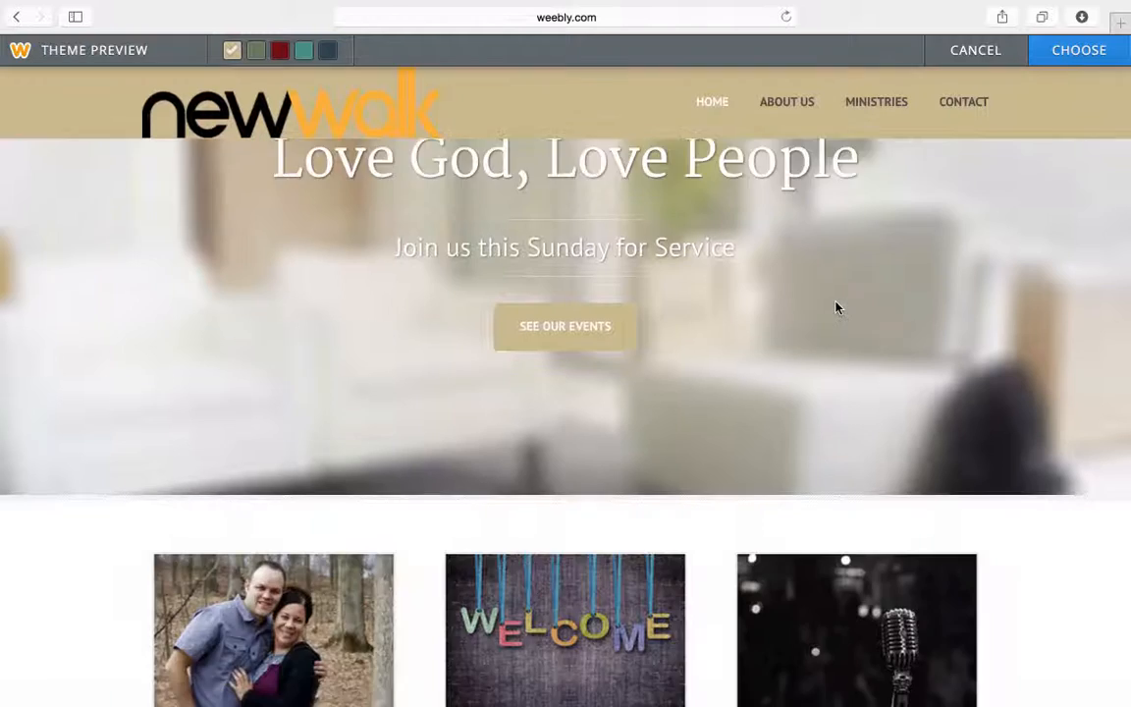
pyautogui.scroll(-5, 837, 308)
pyautogui.scroll(10, 845, 305)
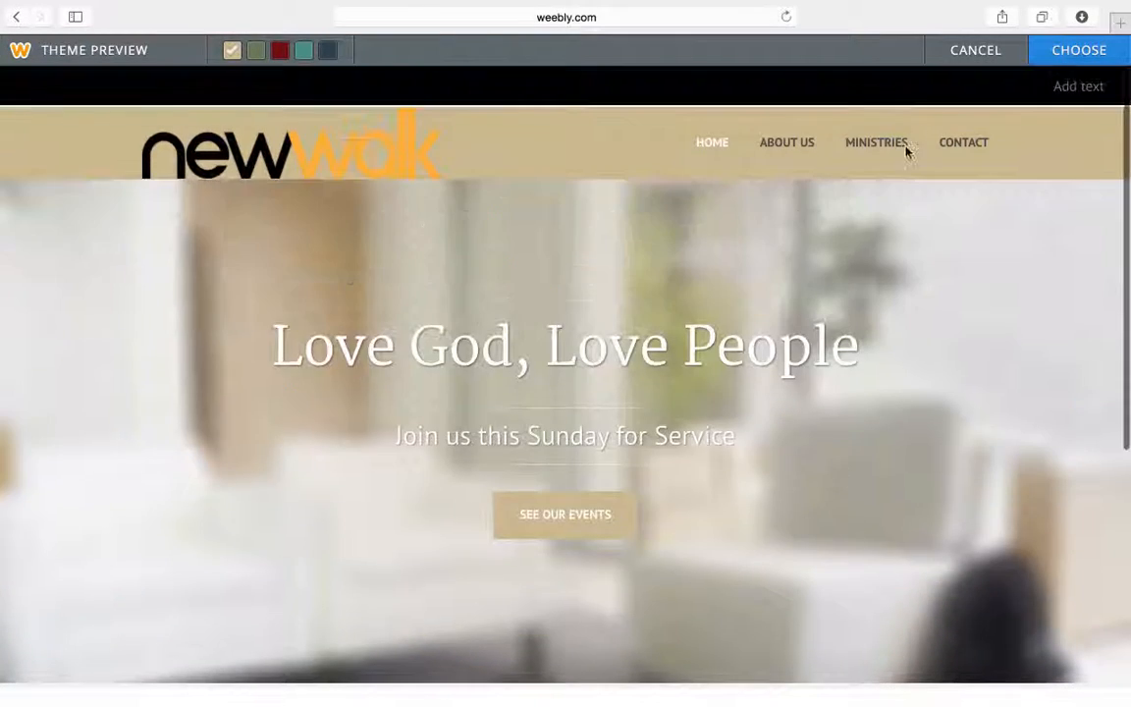
pyautogui.click(976, 50)
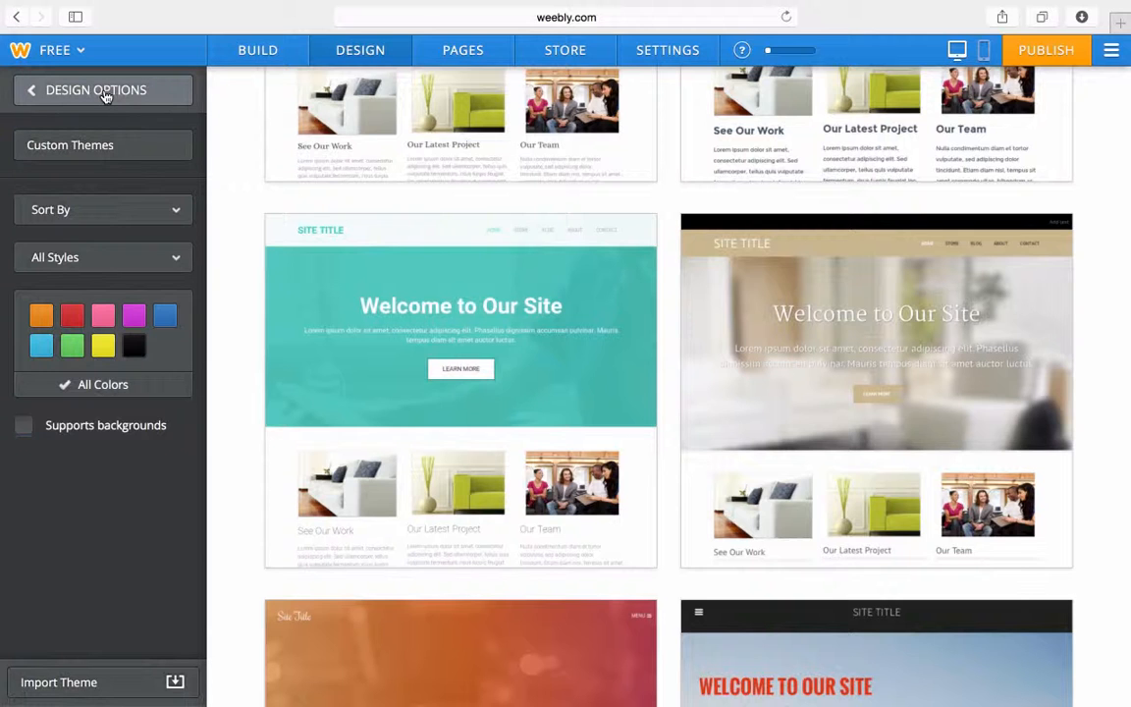
# Set the main navigation font size of the site's navigation menu to 16
pyautogui.click(106, 91)
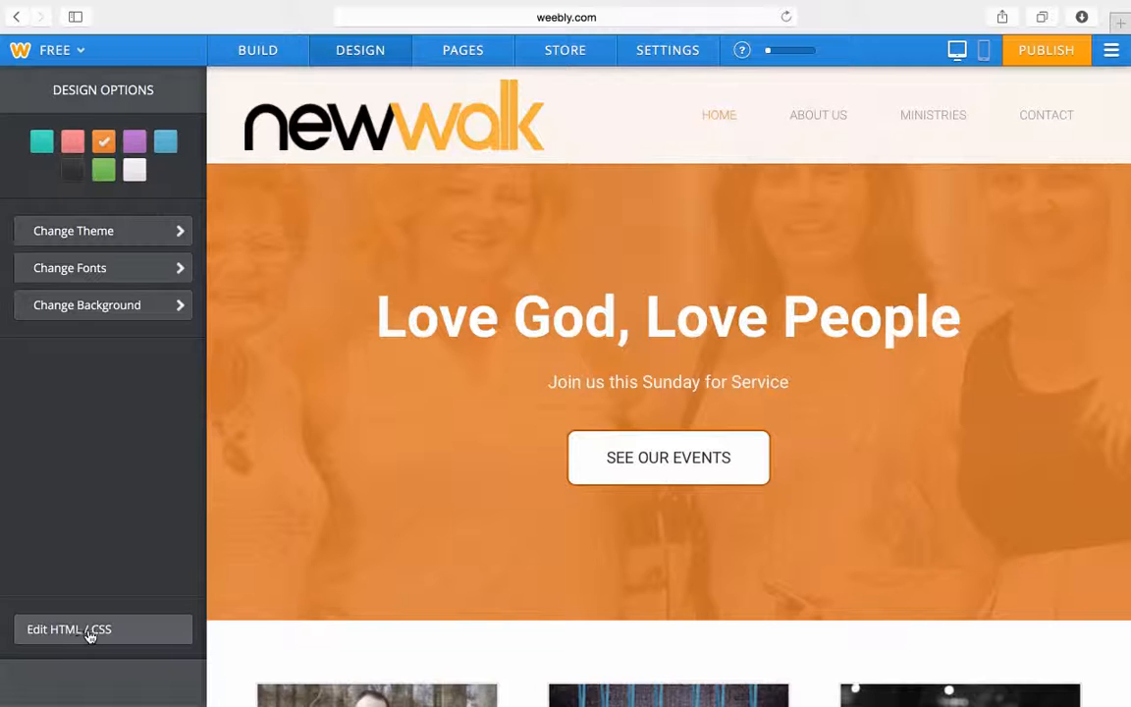
pyautogui.click(108, 268)
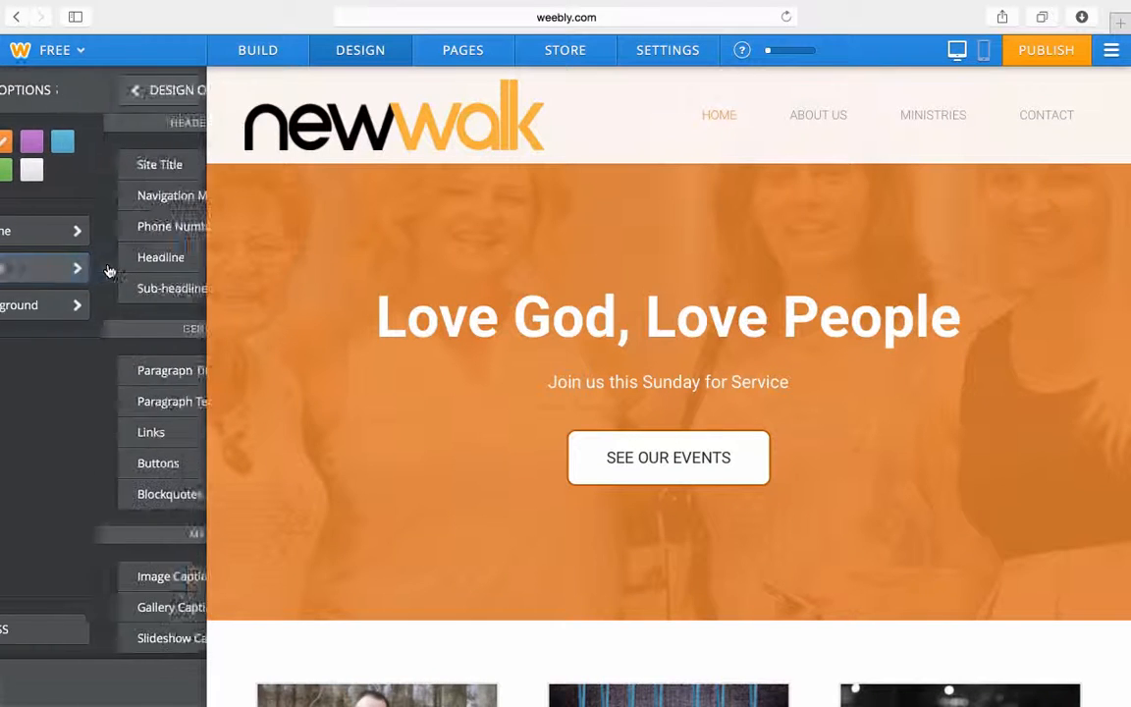
pyautogui.scroll(-2, 145, 413)
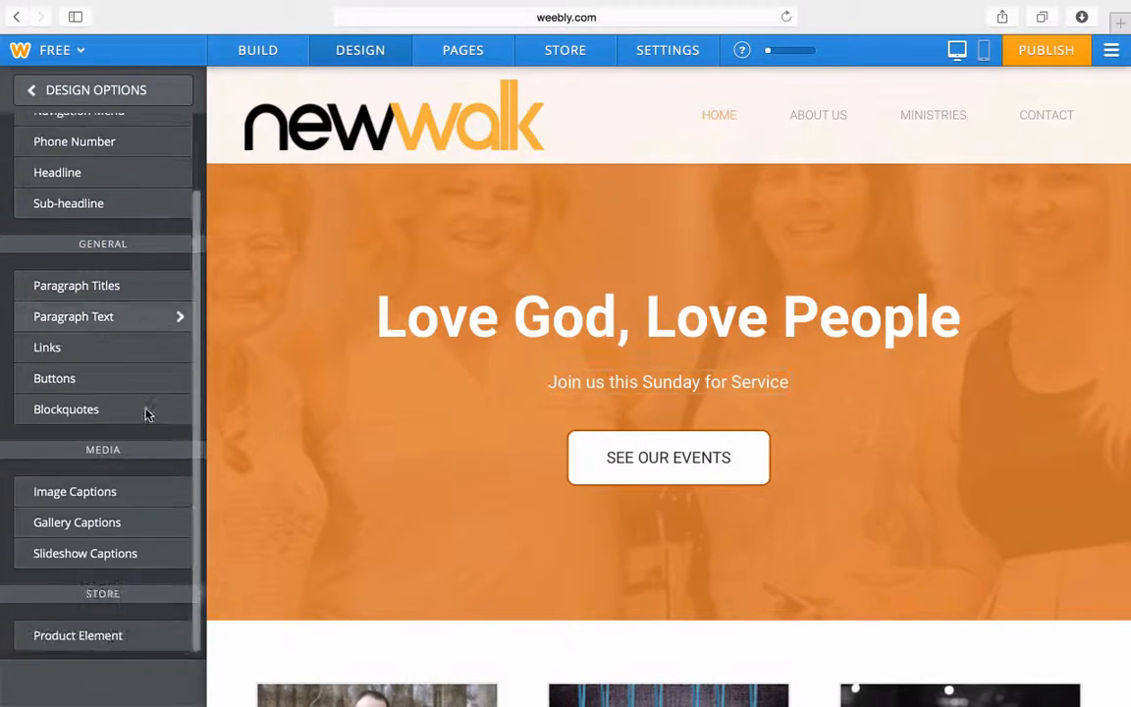
pyautogui.scroll(2, 145, 416)
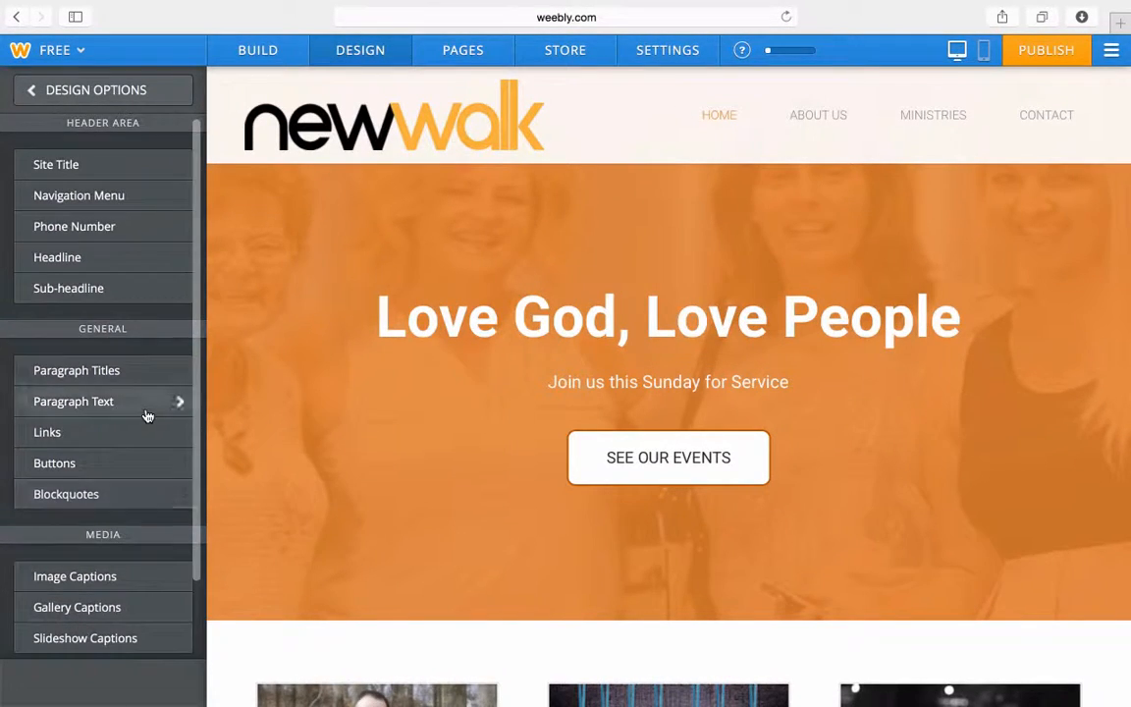
pyautogui.click(157, 200)
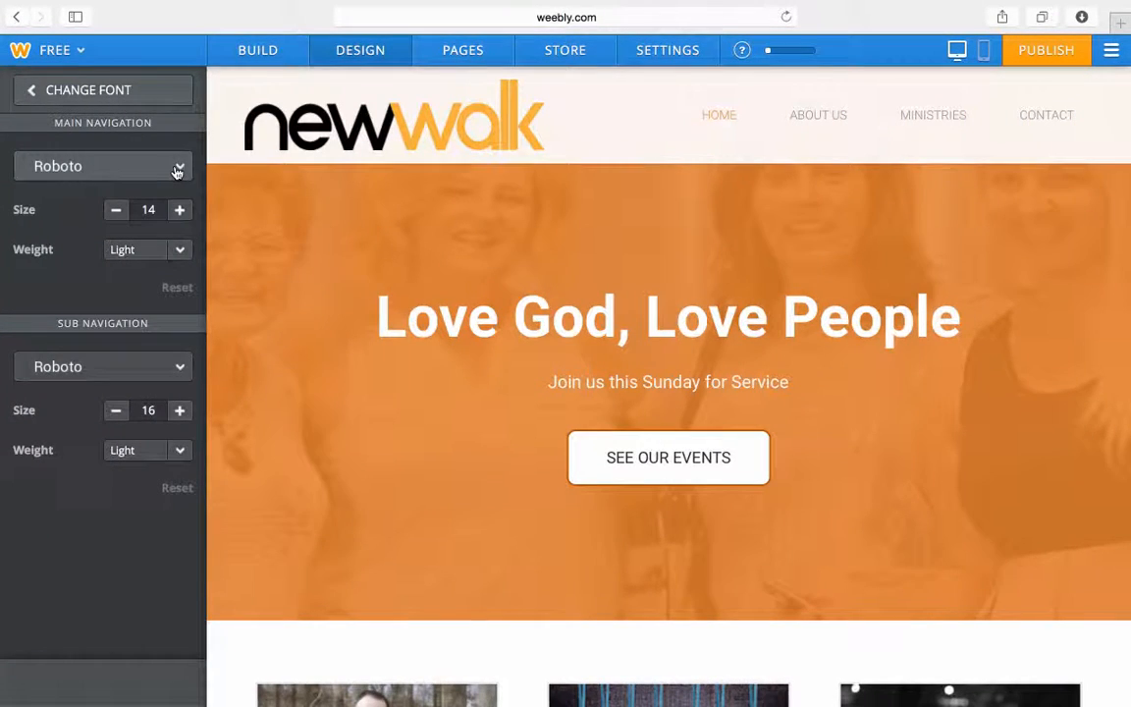
pyautogui.click(115, 210)
pyautogui.click(115, 210)
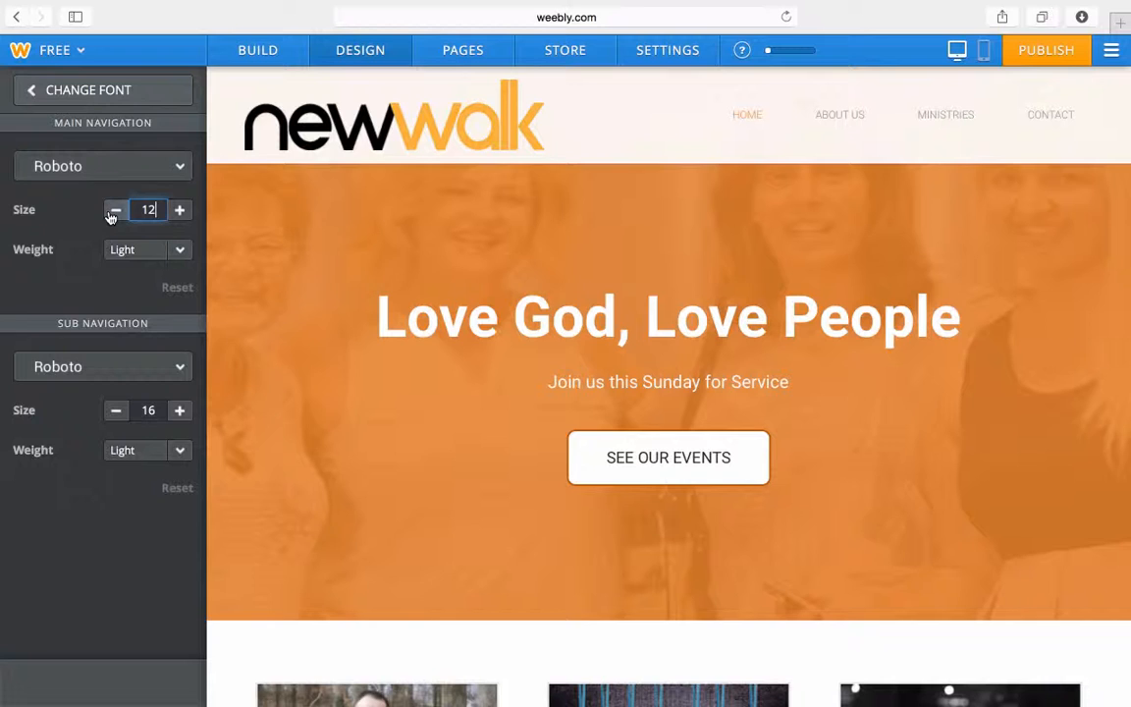
pyautogui.click(180, 210)
pyautogui.click(180, 210)
pyautogui.click(180, 210)
pyautogui.click(179, 210)
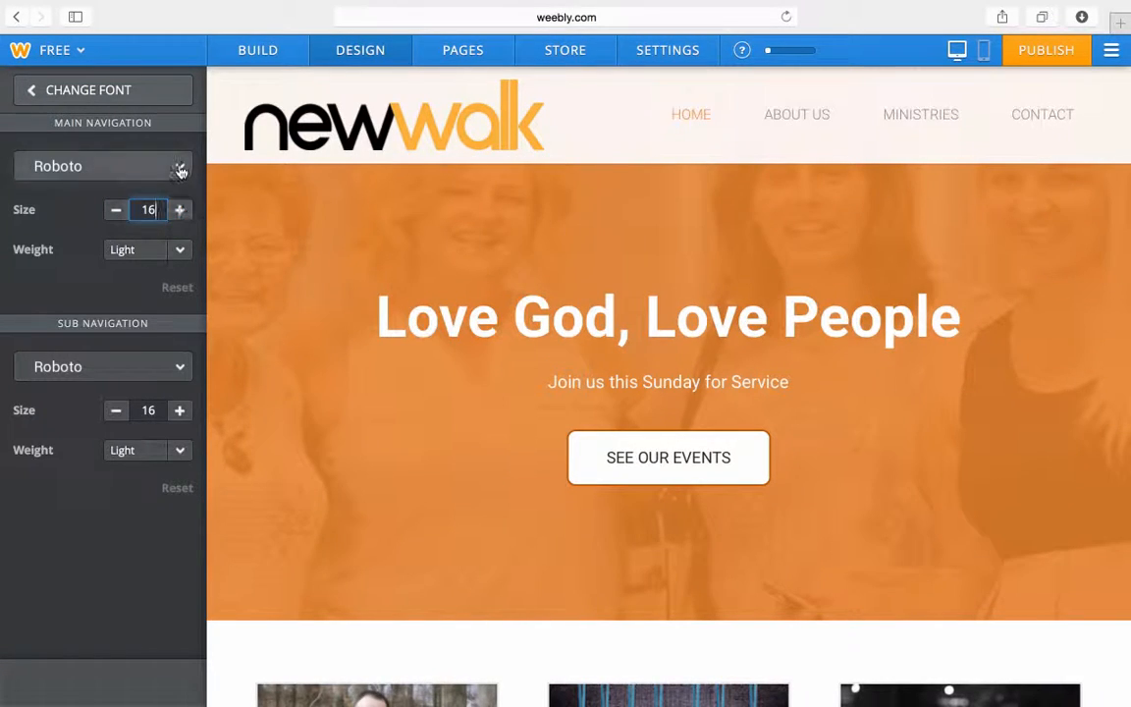
# Check the fonts offered for the main navigation without picking one, and return to the main design options
pyautogui.click(181, 166)
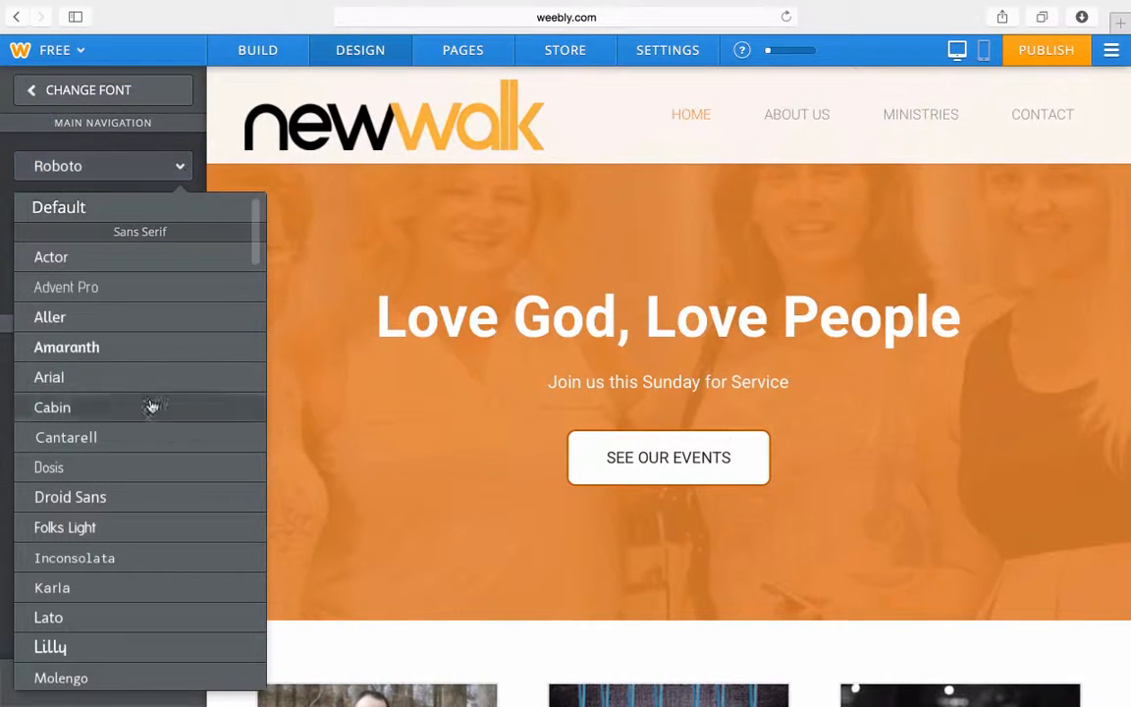
pyautogui.click(194, 147)
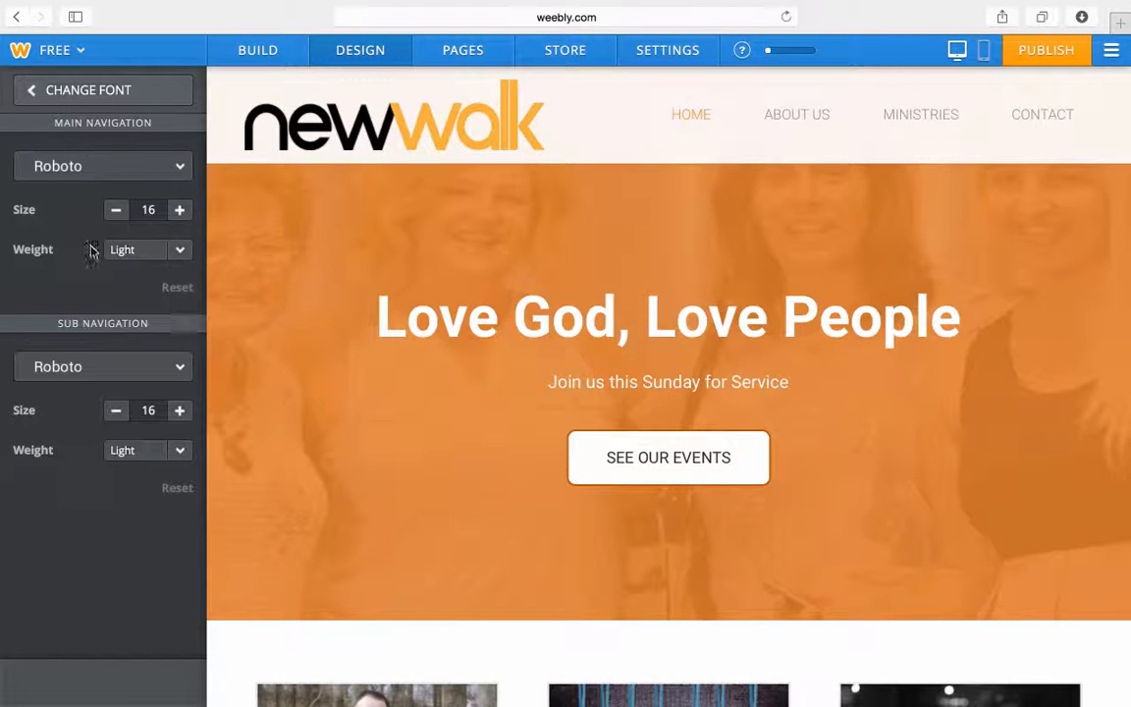
pyautogui.click(67, 91)
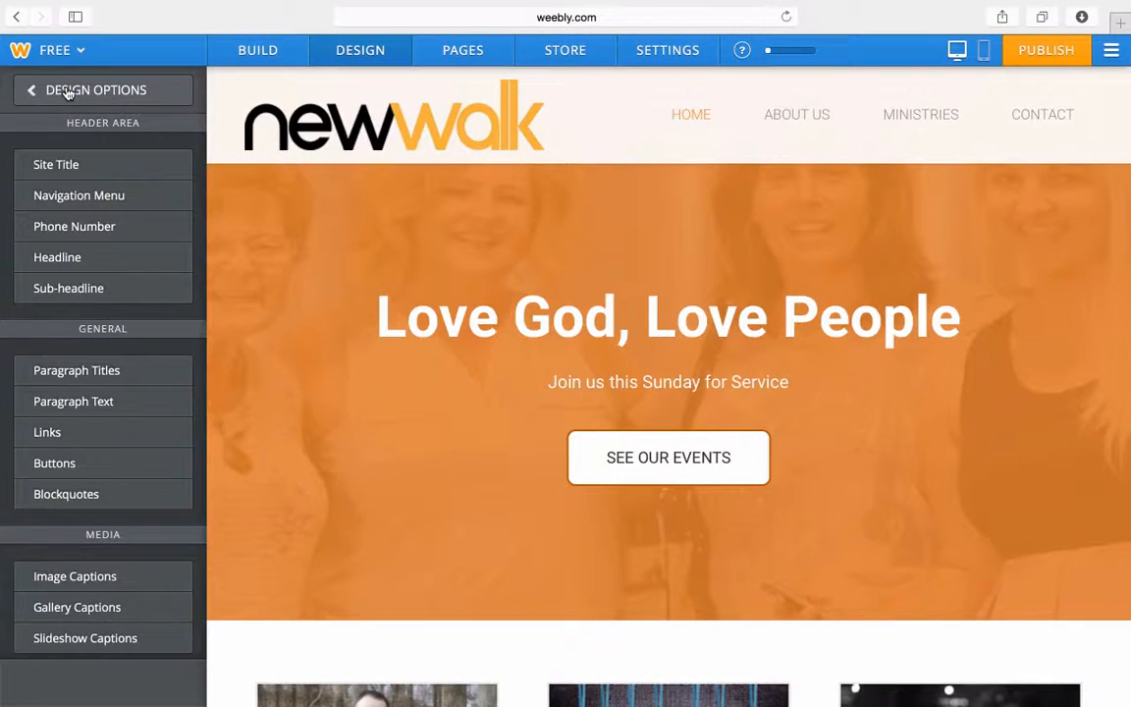
pyautogui.click(67, 90)
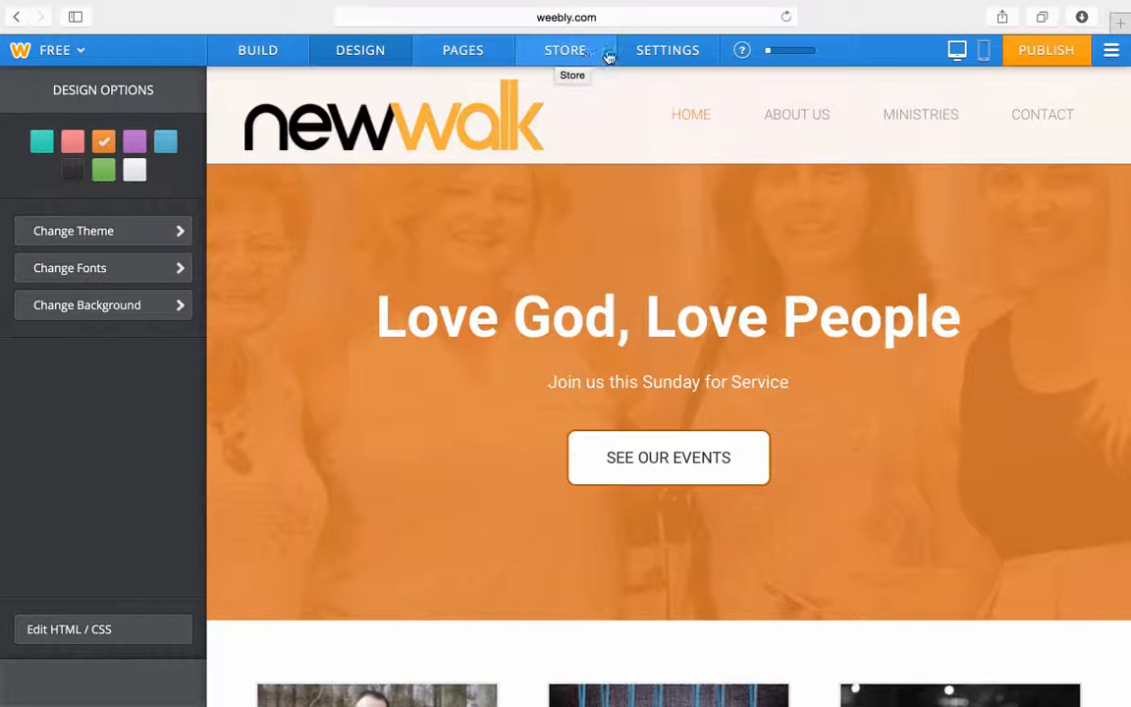
# Review the site's General, SEO, Editors, Members and Store settings, and return from the store settings to the general ones
pyautogui.click(670, 56)
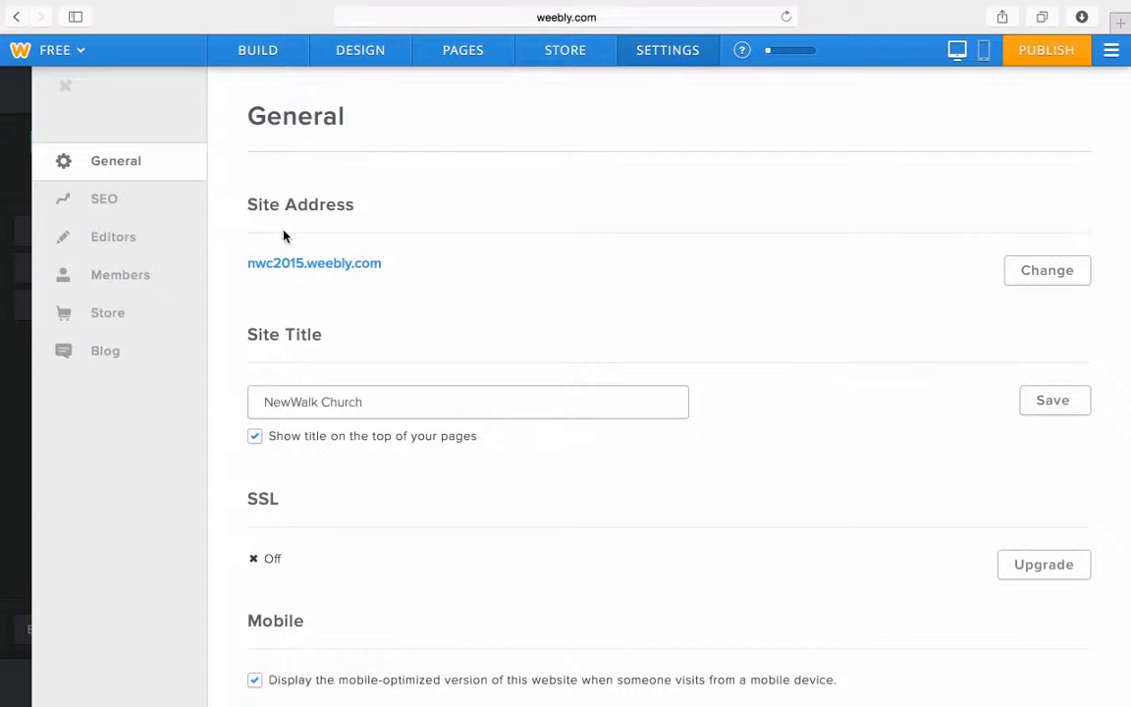
pyautogui.click(116, 203)
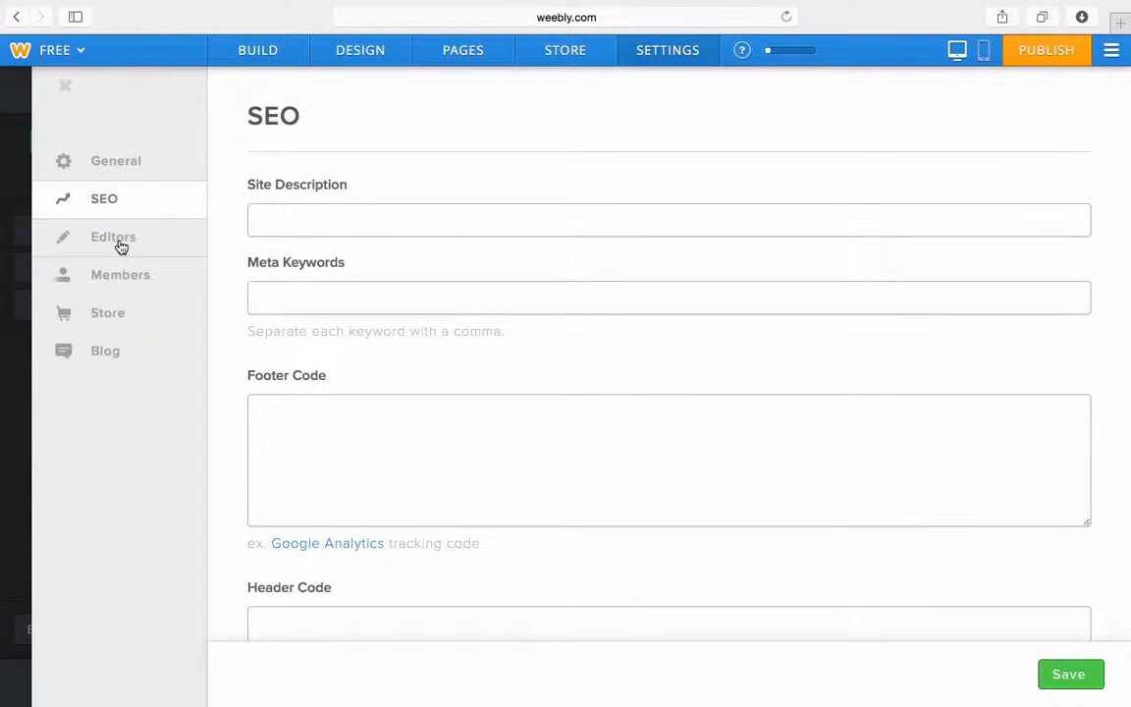
pyautogui.click(119, 245)
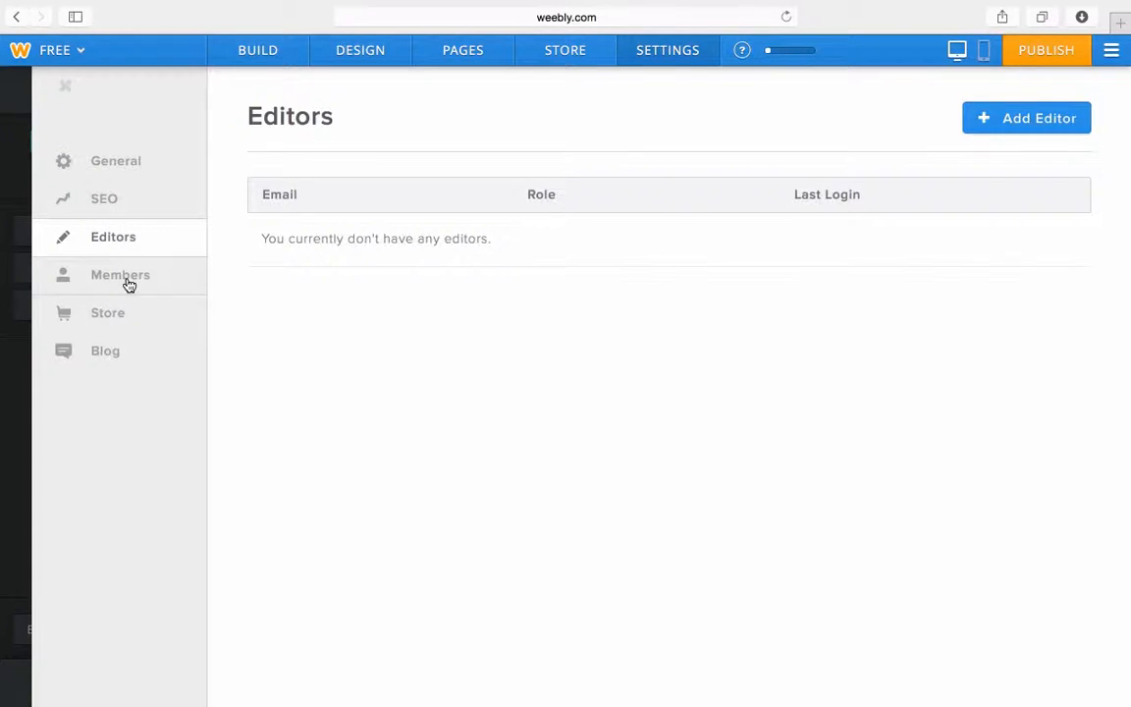
pyautogui.click(128, 283)
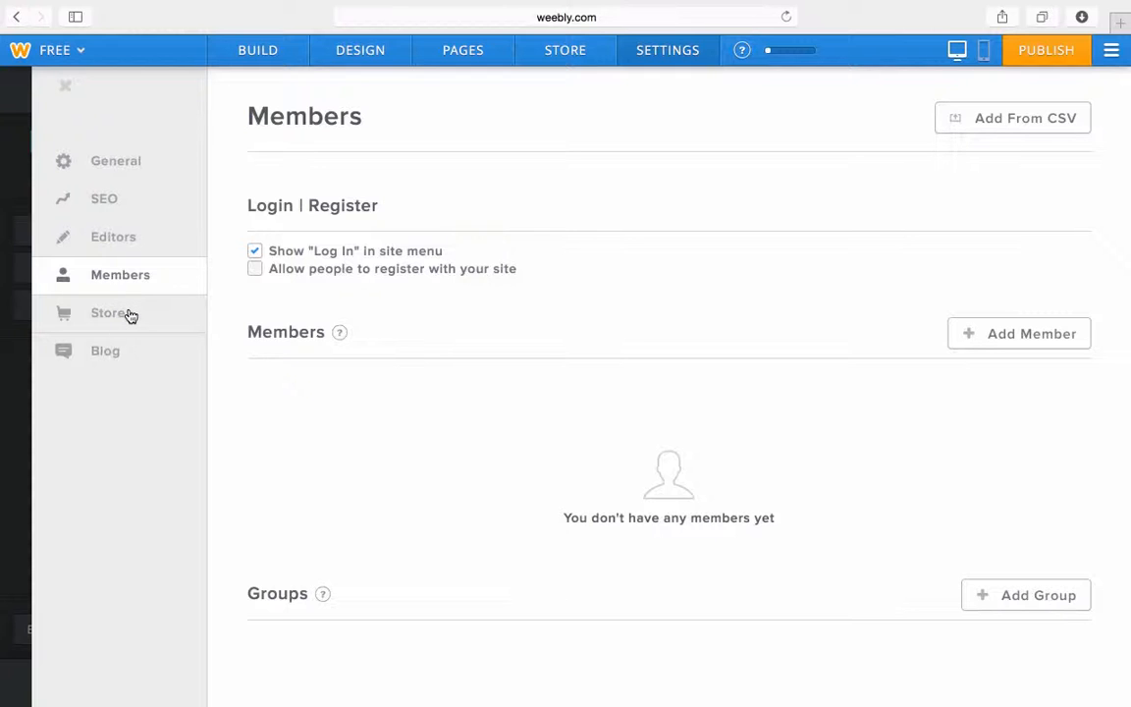
pyautogui.click(127, 314)
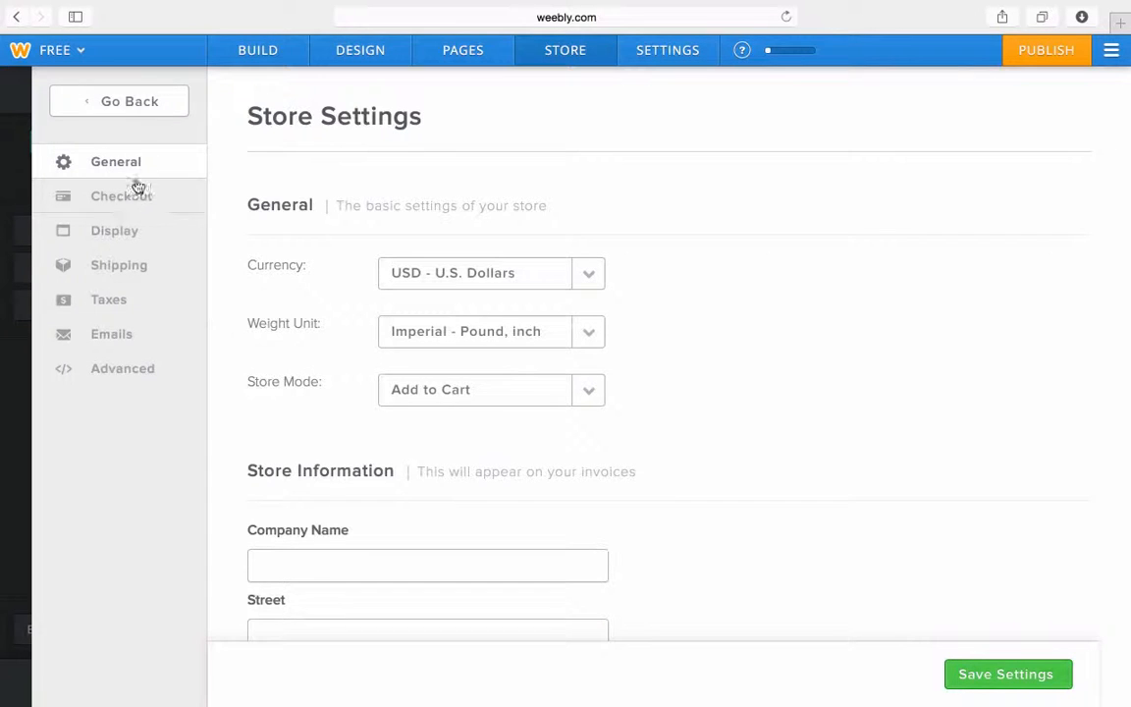
pyautogui.click(144, 103)
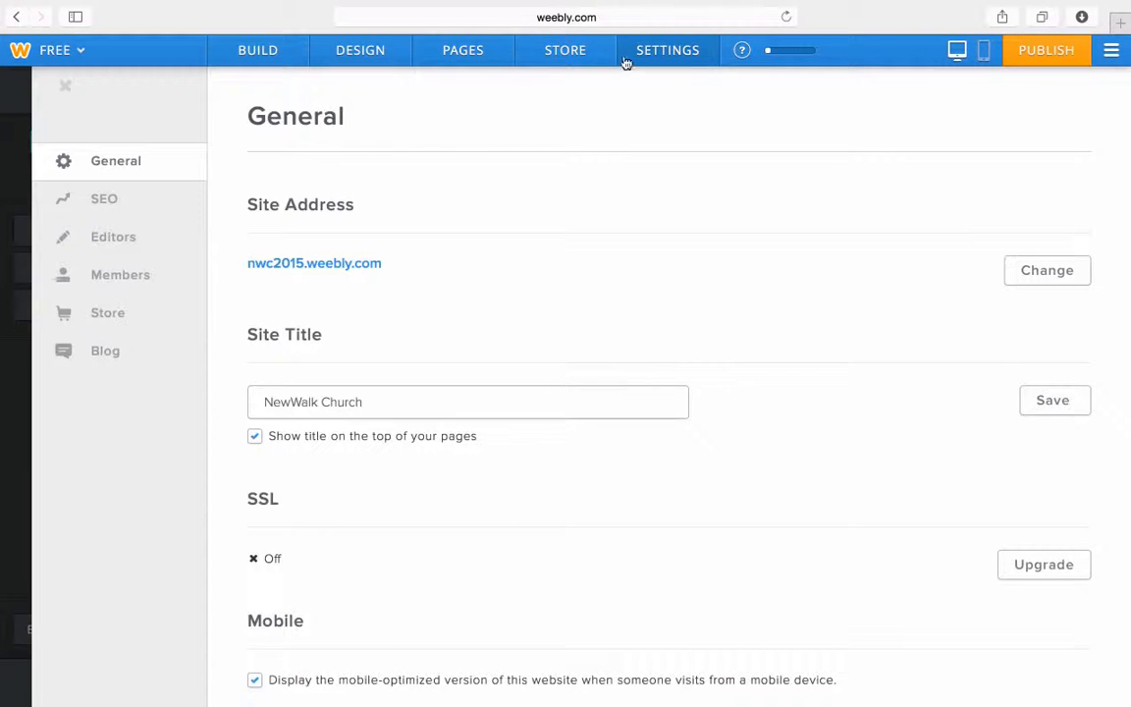
# Add a blog page between Ministries and Contact in the page order, and save it for editing
pyautogui.click(458, 46)
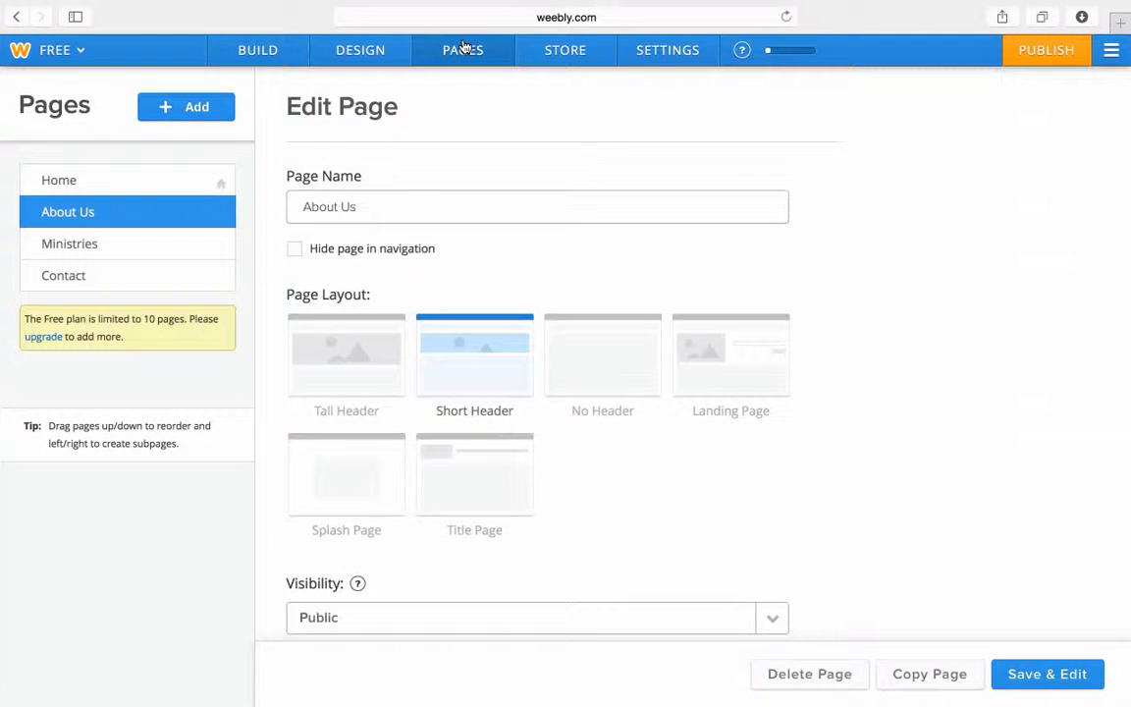
pyautogui.click(207, 116)
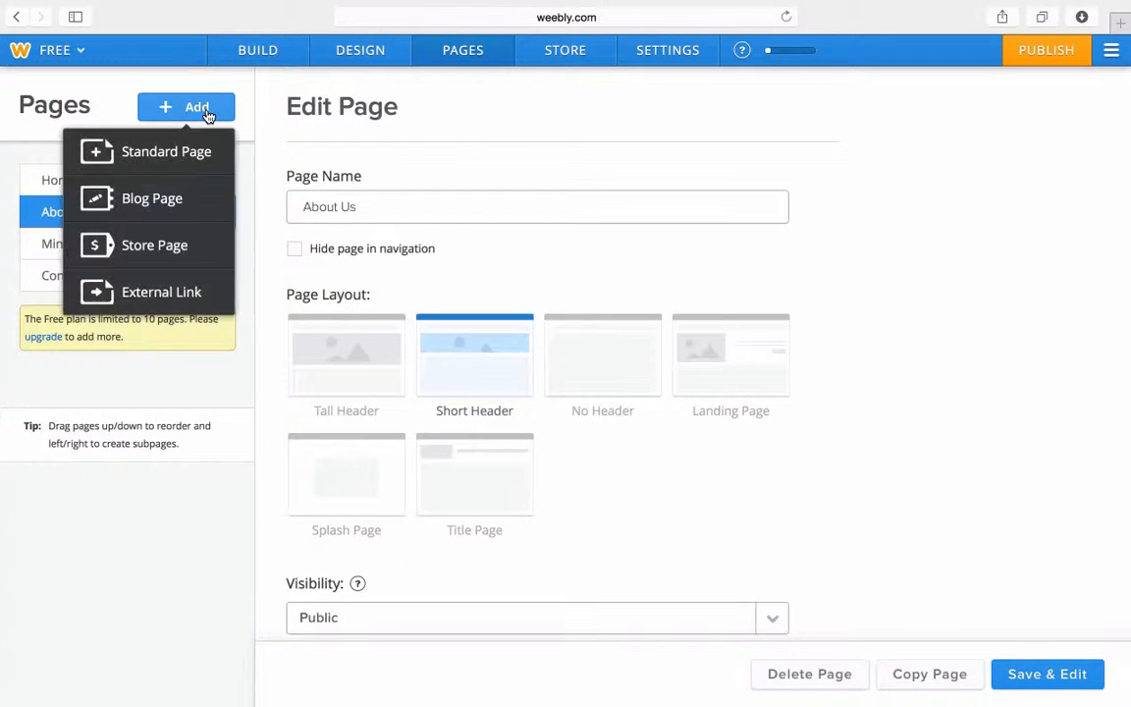
pyautogui.click(166, 201)
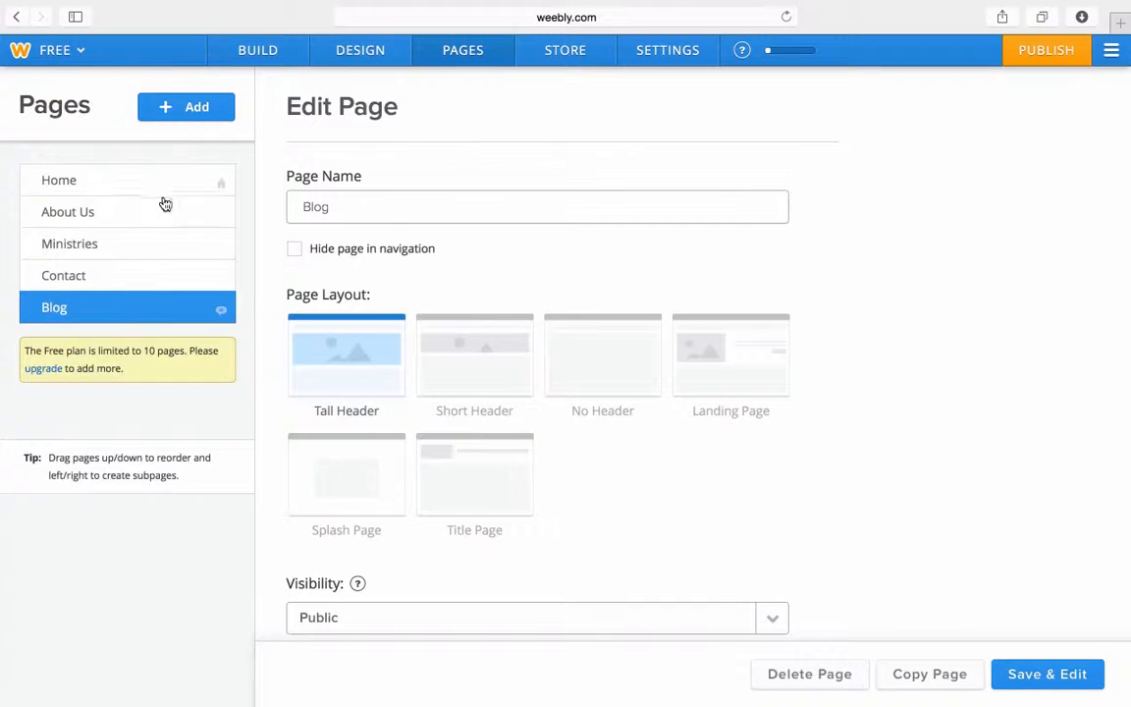
pyautogui.moveTo(128, 312); pyautogui.dragTo(128, 274)
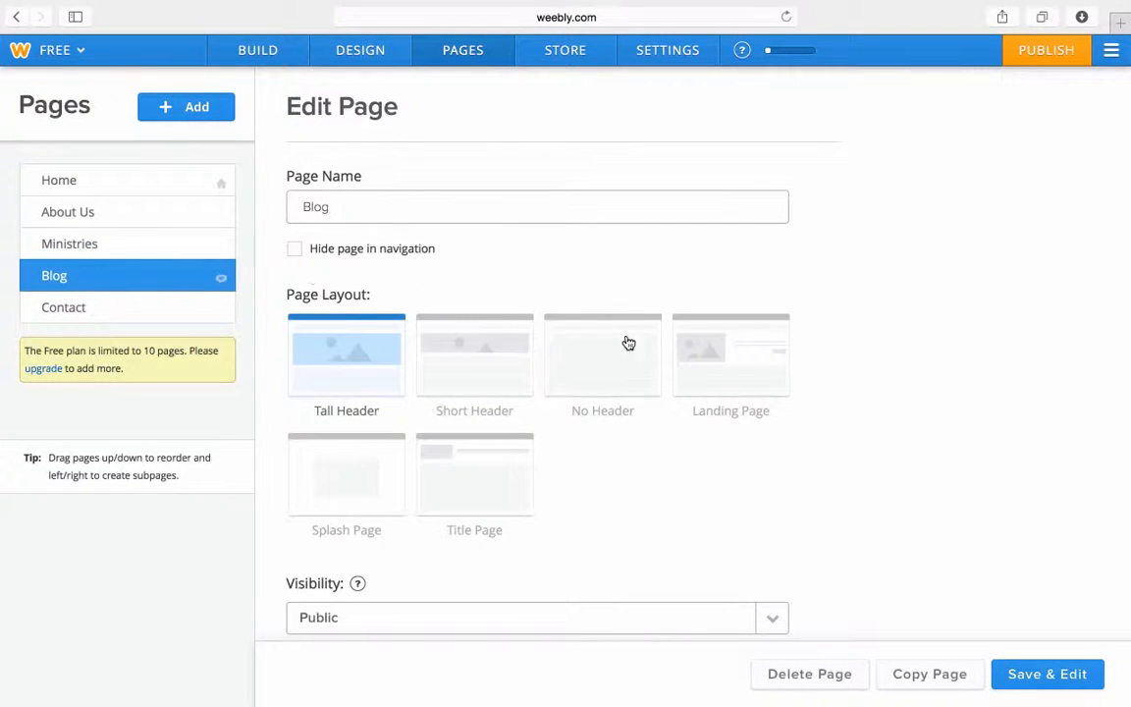
pyautogui.click(1046, 675)
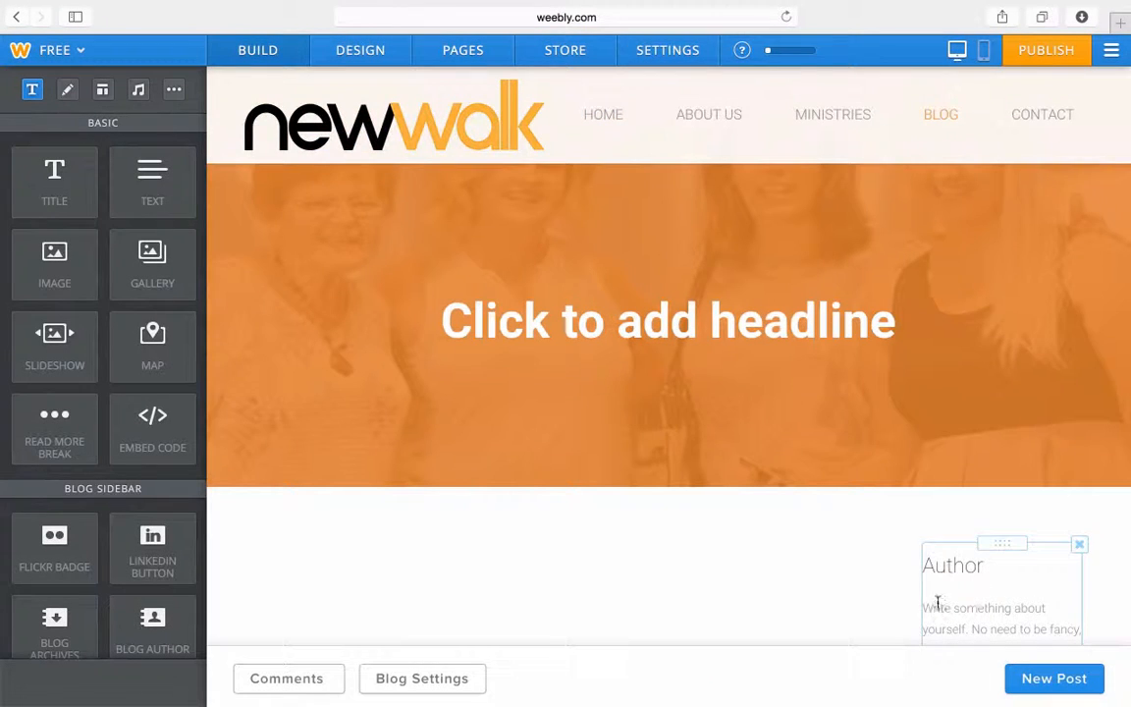
# Look over the new blog page's header, post area and sidebar
pyautogui.scroll(-3, 768, 583)
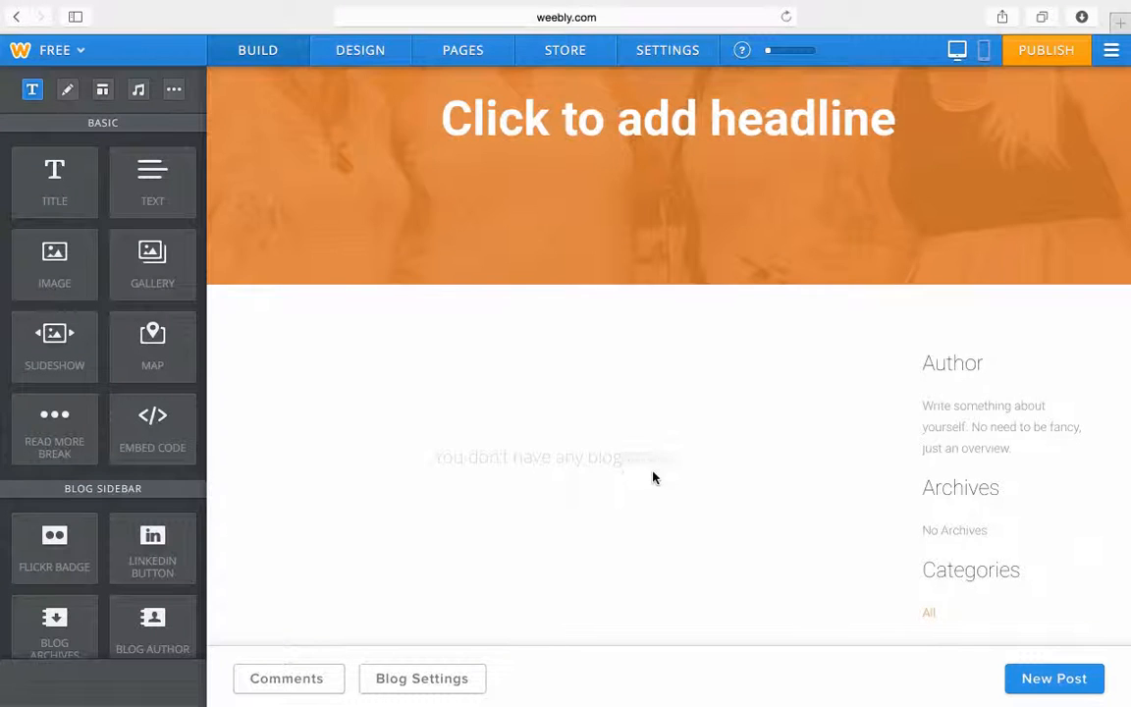
pyautogui.scroll(-4, 654, 478)
pyautogui.scroll(6, 654, 478)
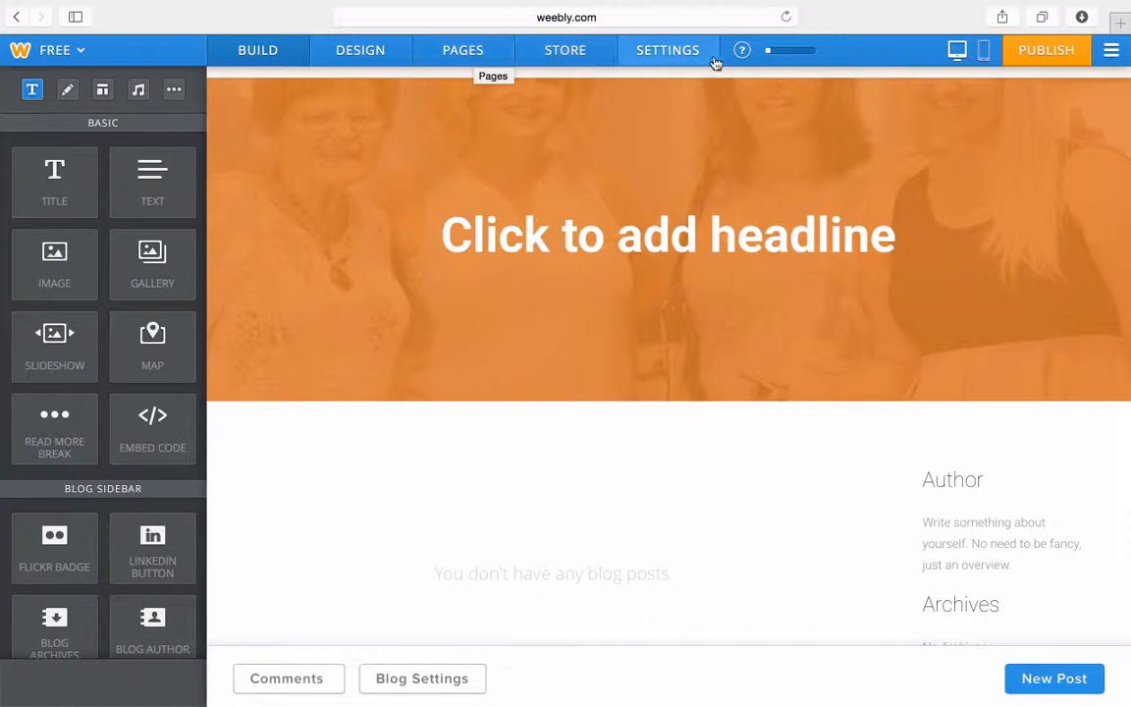
# Switch to the mobile version of the site and look through its Home page from header to footer
pyautogui.click(985, 51)
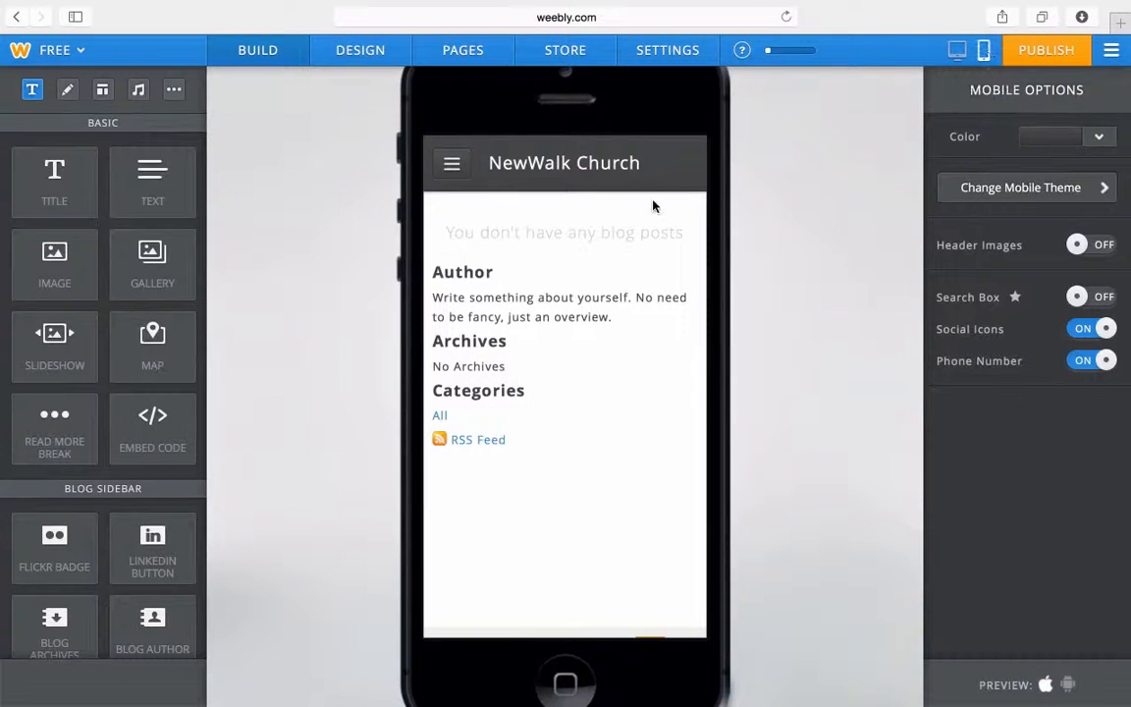
pyautogui.click(454, 163)
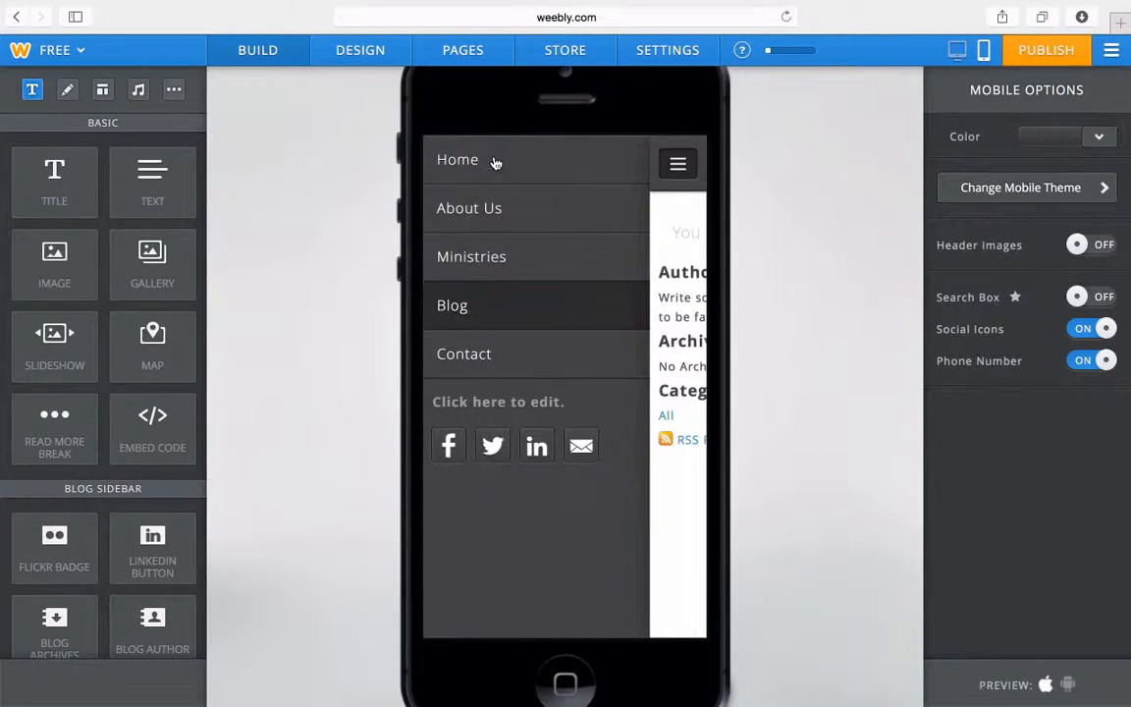
pyautogui.click(495, 159)
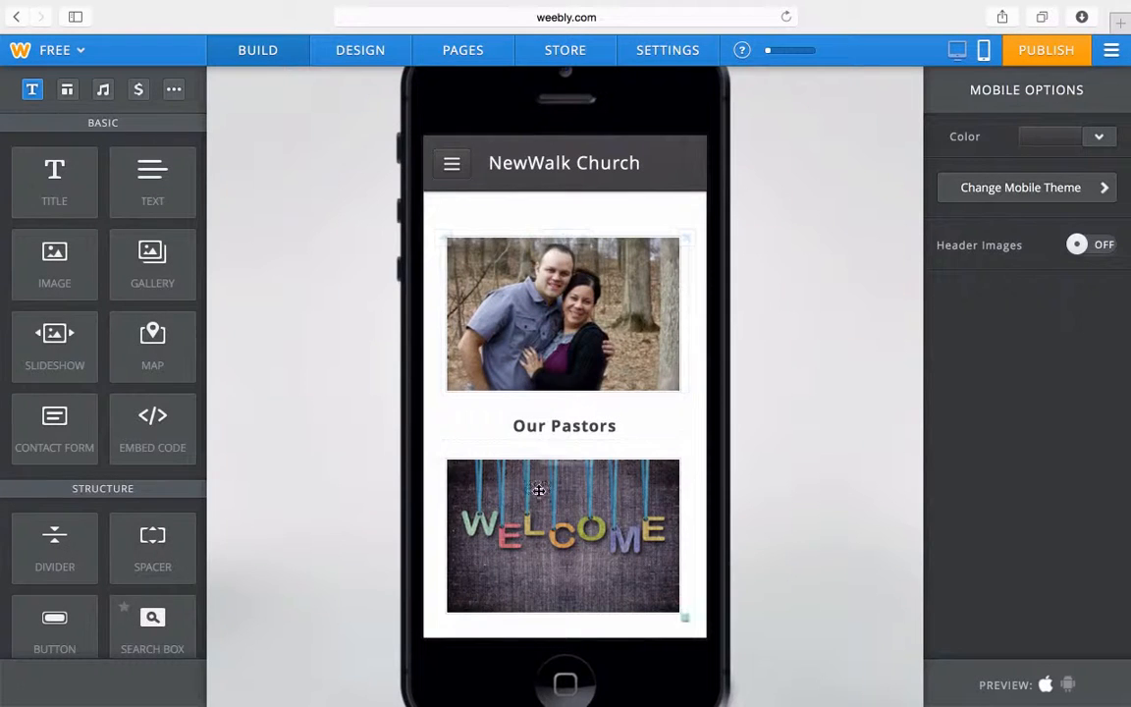
pyautogui.scroll(-5, 606, 461)
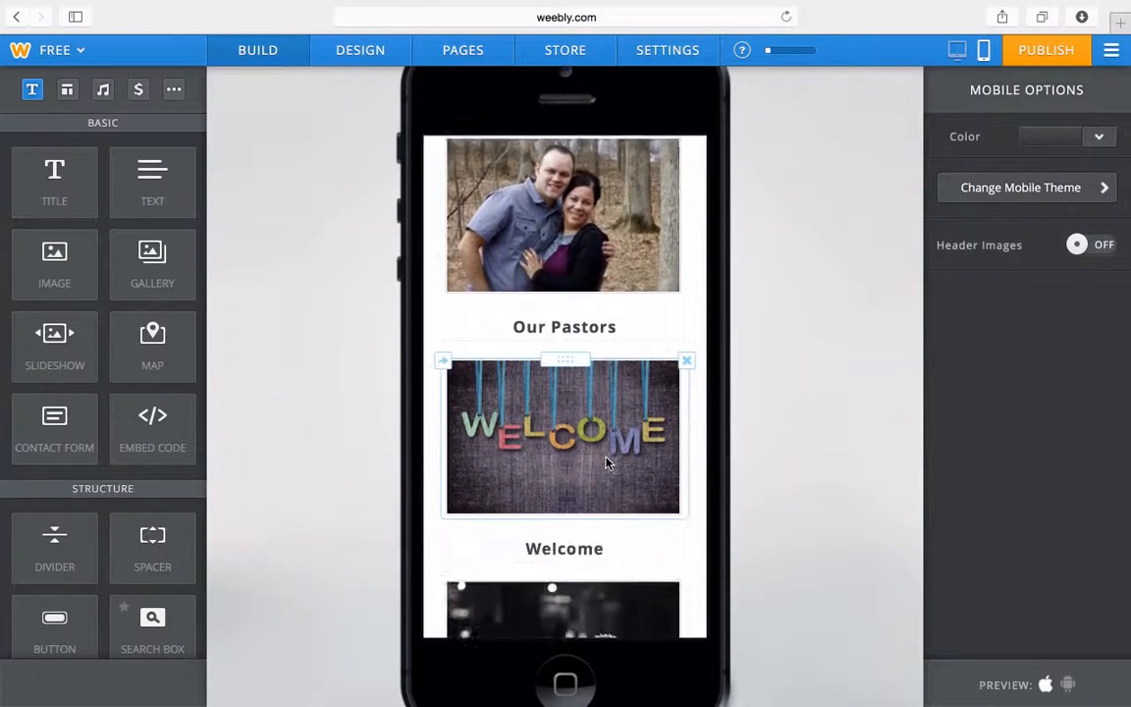
pyautogui.scroll(5, 607, 460)
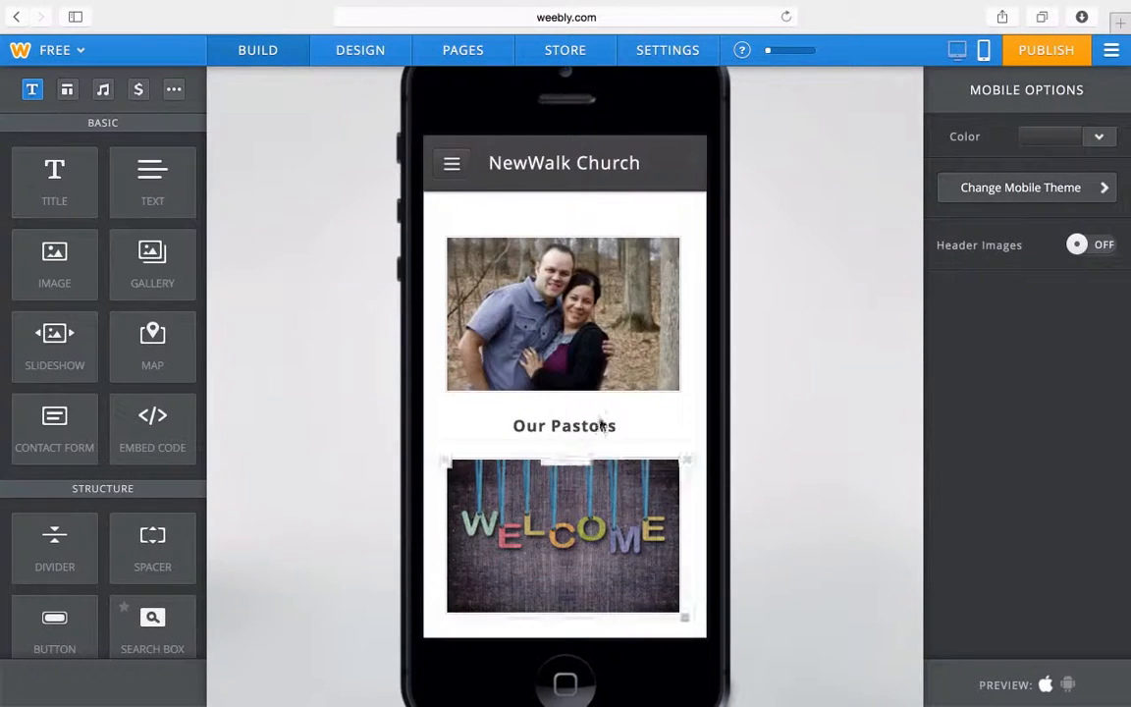
pyautogui.scroll(-5, 533, 434)
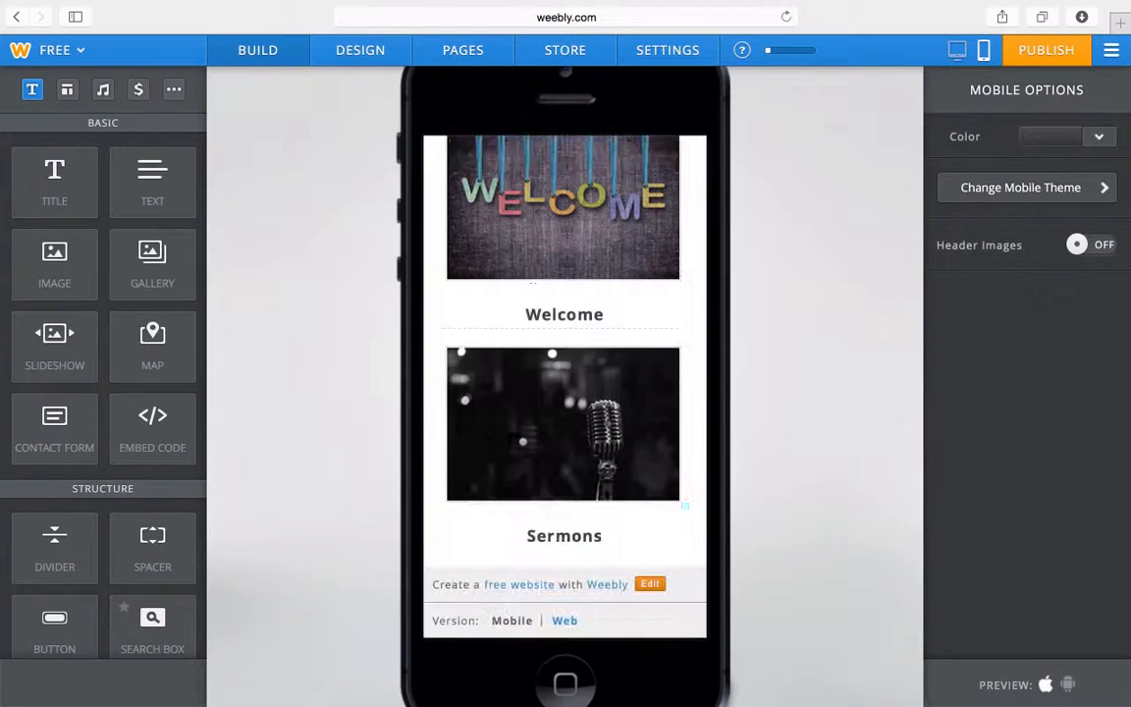
pyautogui.scroll(5, 530, 434)
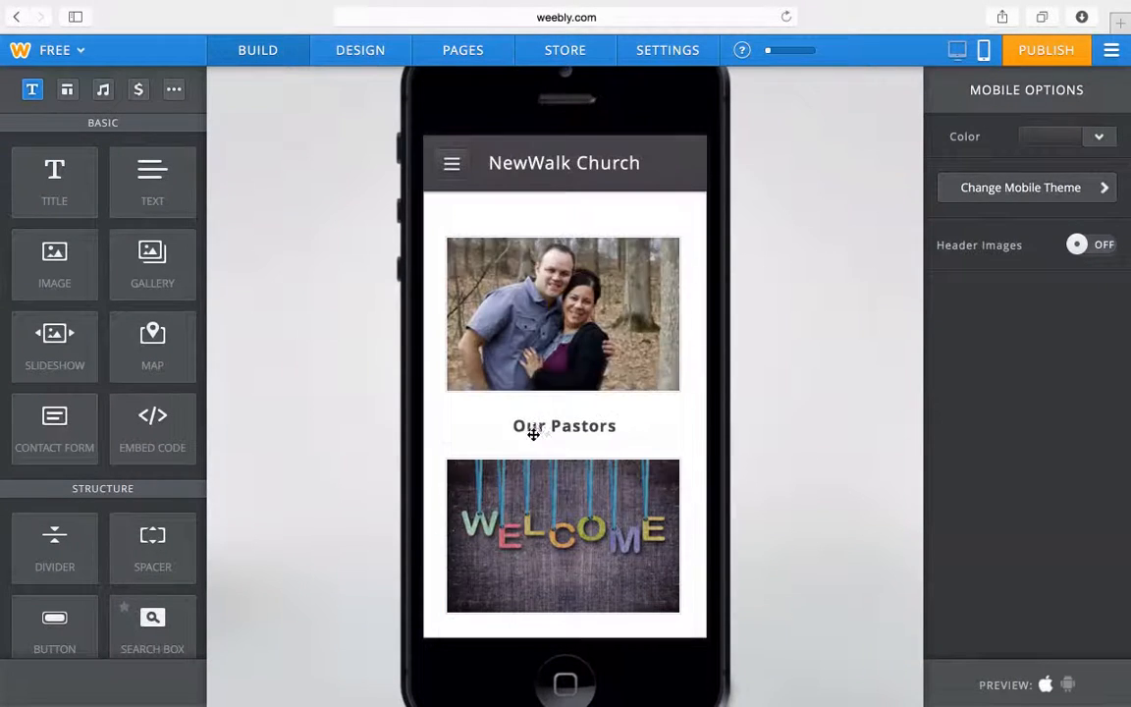
# Look through the About Us page in the mobile preview, and check the page navigation there without choosing another page
pyautogui.click(451, 164)
pyautogui.click(469, 212)
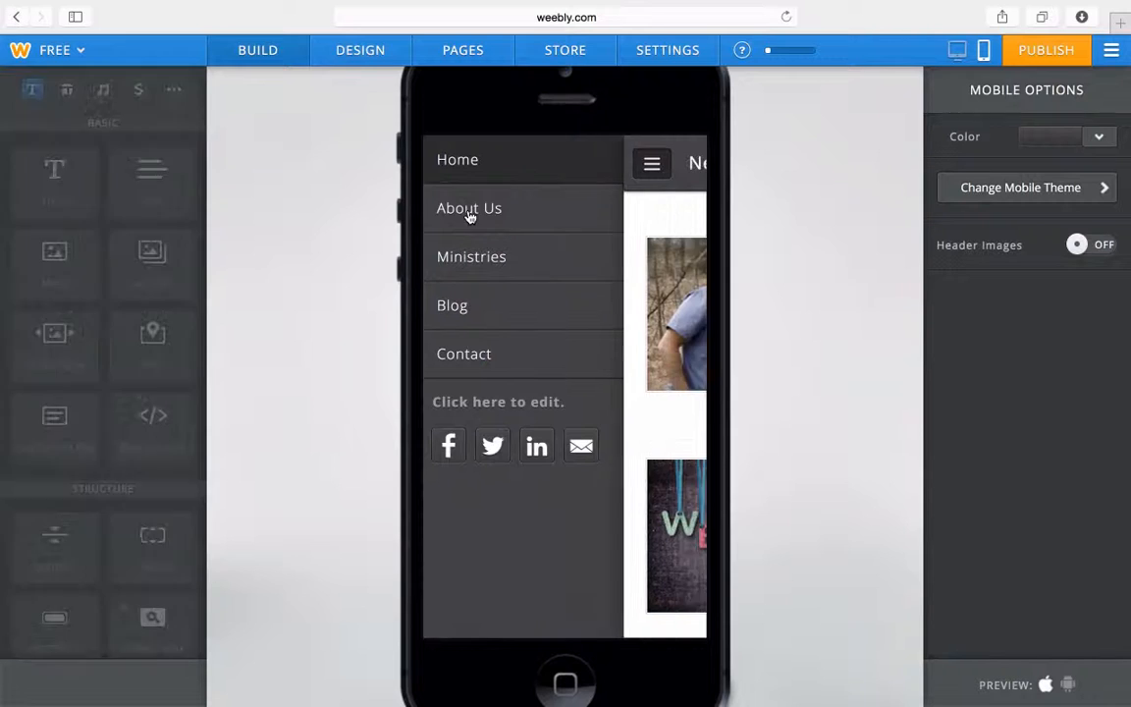
pyautogui.scroll(-4, 572, 429)
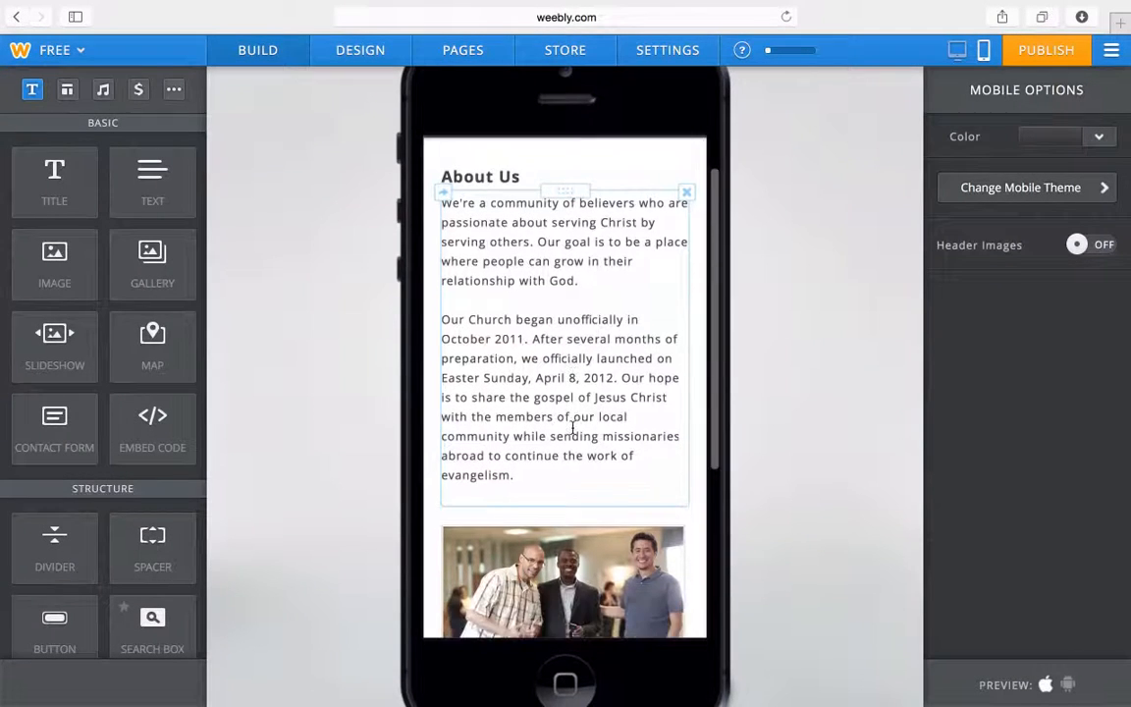
pyautogui.scroll(4, 573, 429)
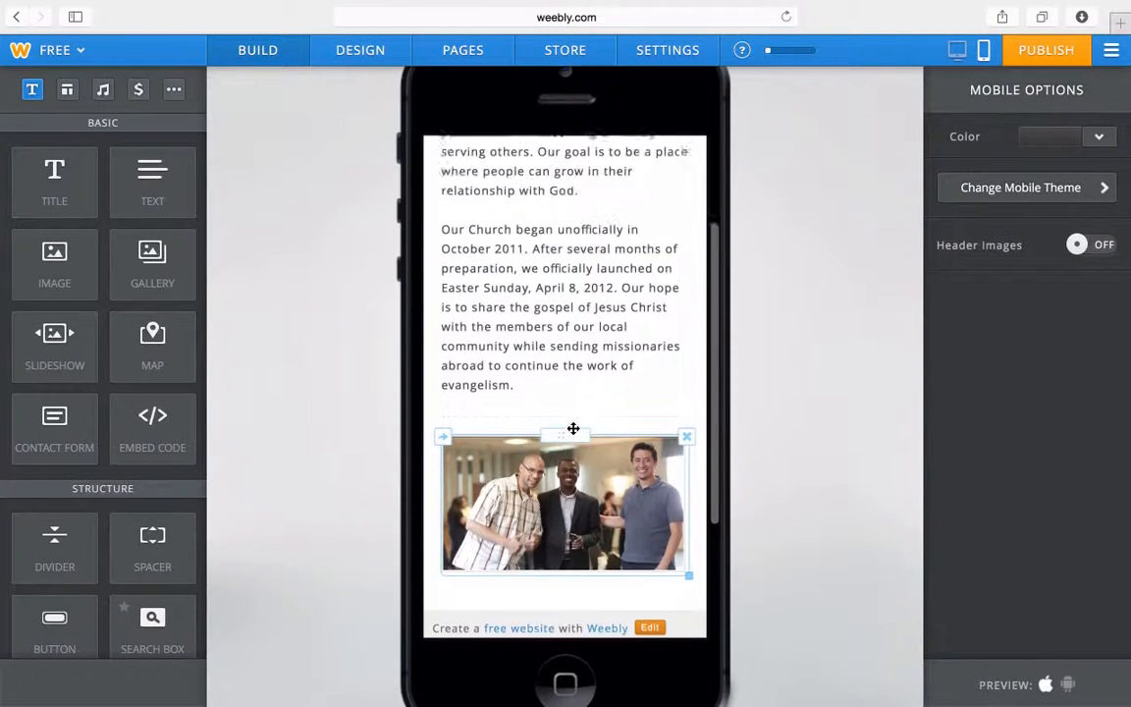
pyautogui.scroll(1, 572, 429)
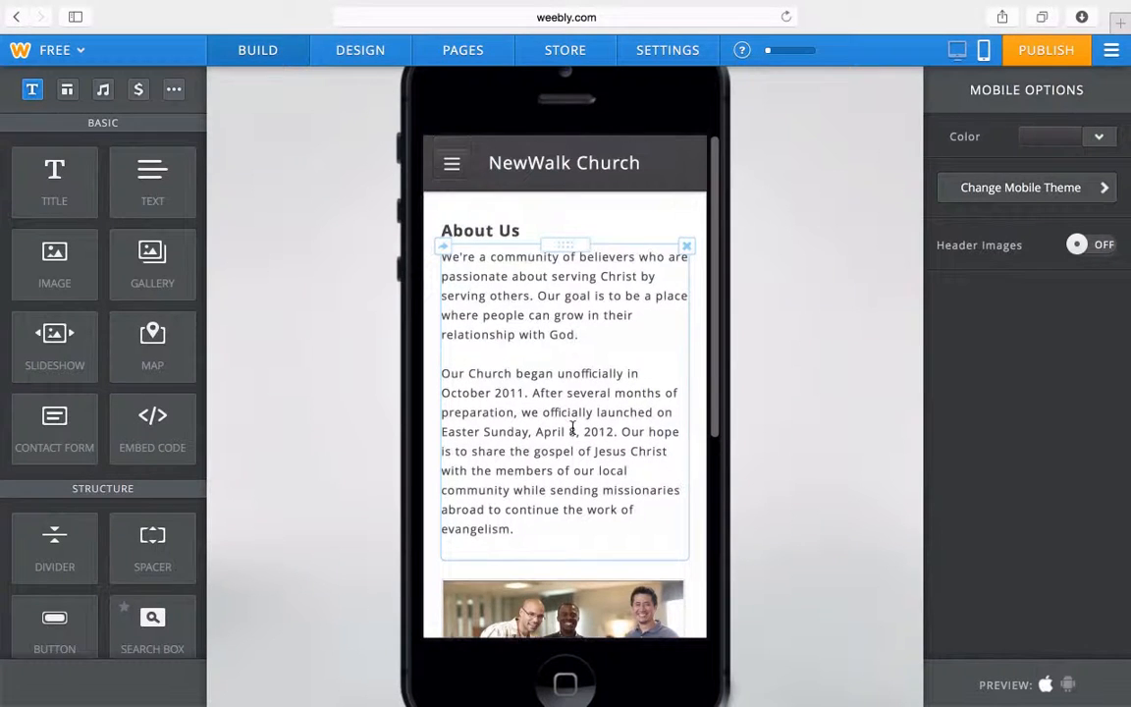
pyautogui.scroll(-4, 573, 429)
pyautogui.scroll(5, 573, 429)
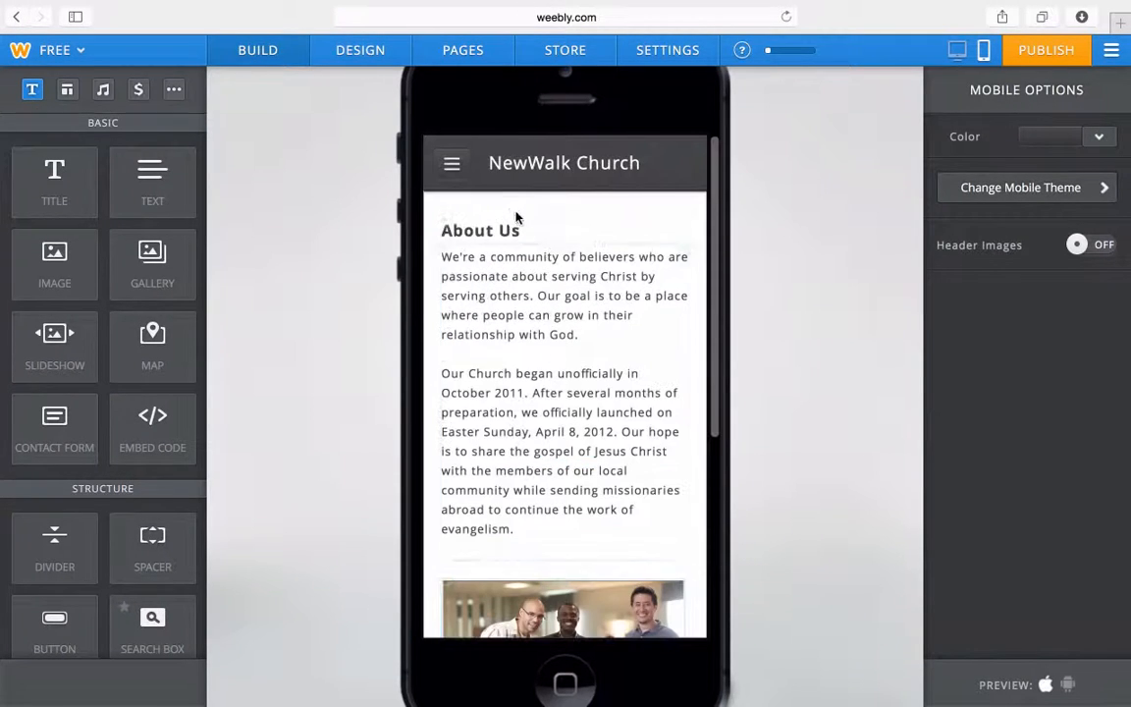
pyautogui.click(454, 168)
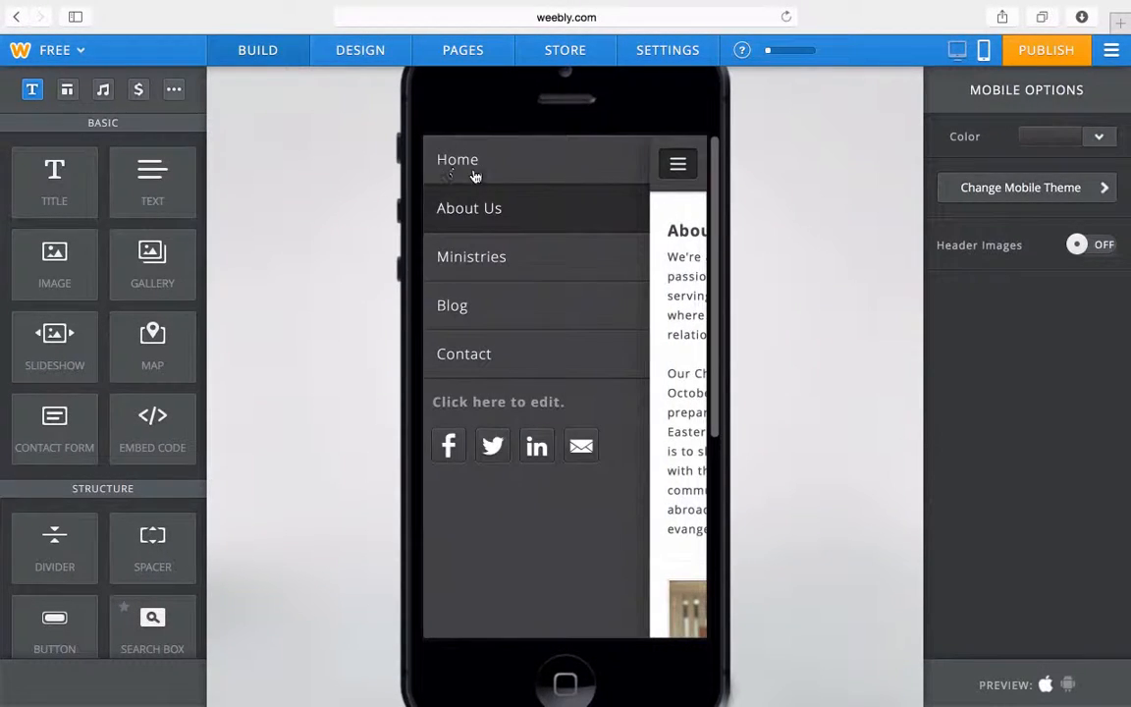
pyautogui.click(676, 164)
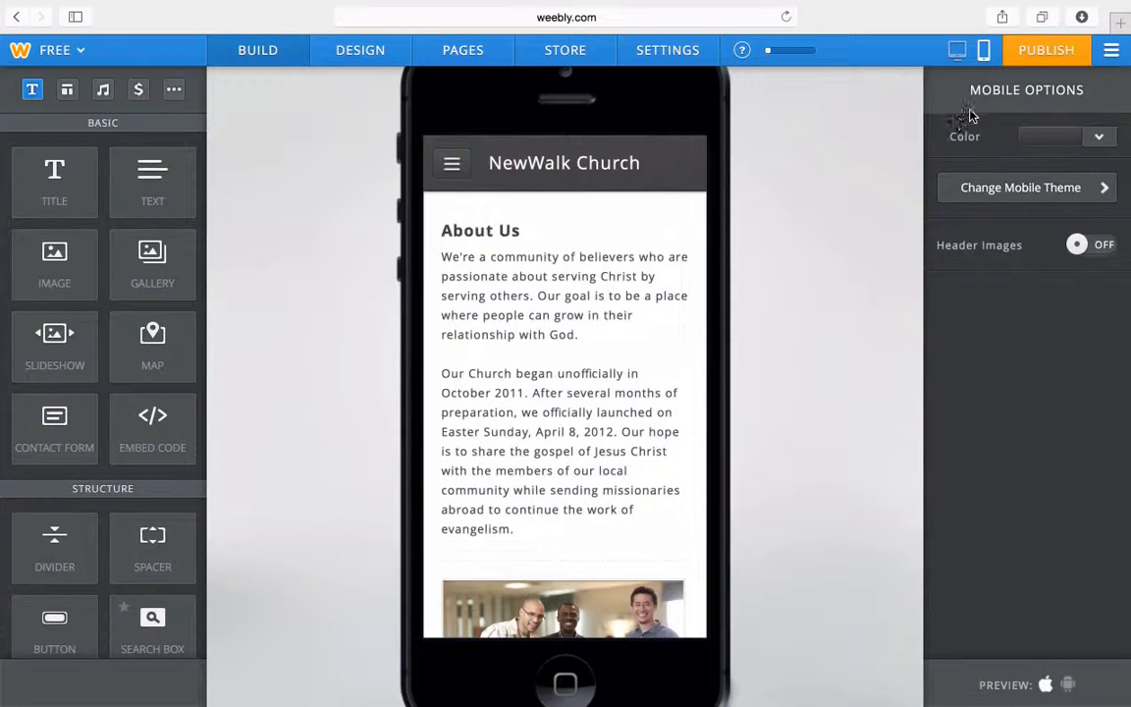
# Publish the website and proceed to registration of the custom domain newwalk2015.com
pyautogui.click(1042, 54)
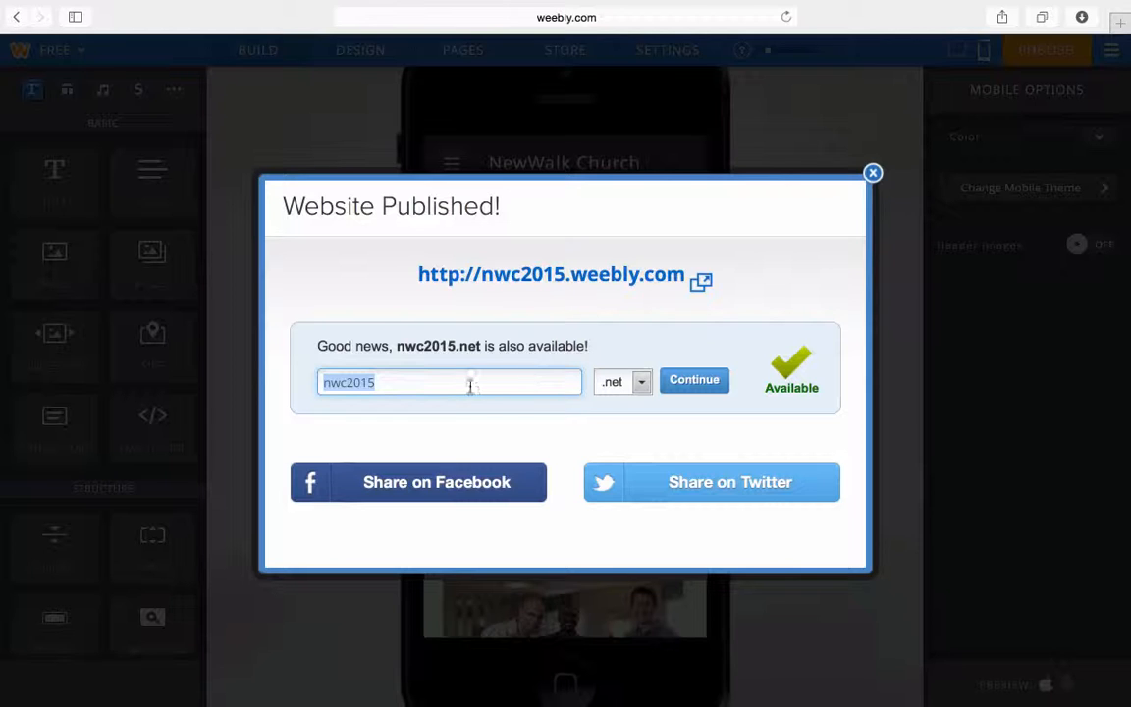
pyautogui.moveTo(430, 382); pyautogui.dragTo(291, 369)
pyautogui.write('newwalk')
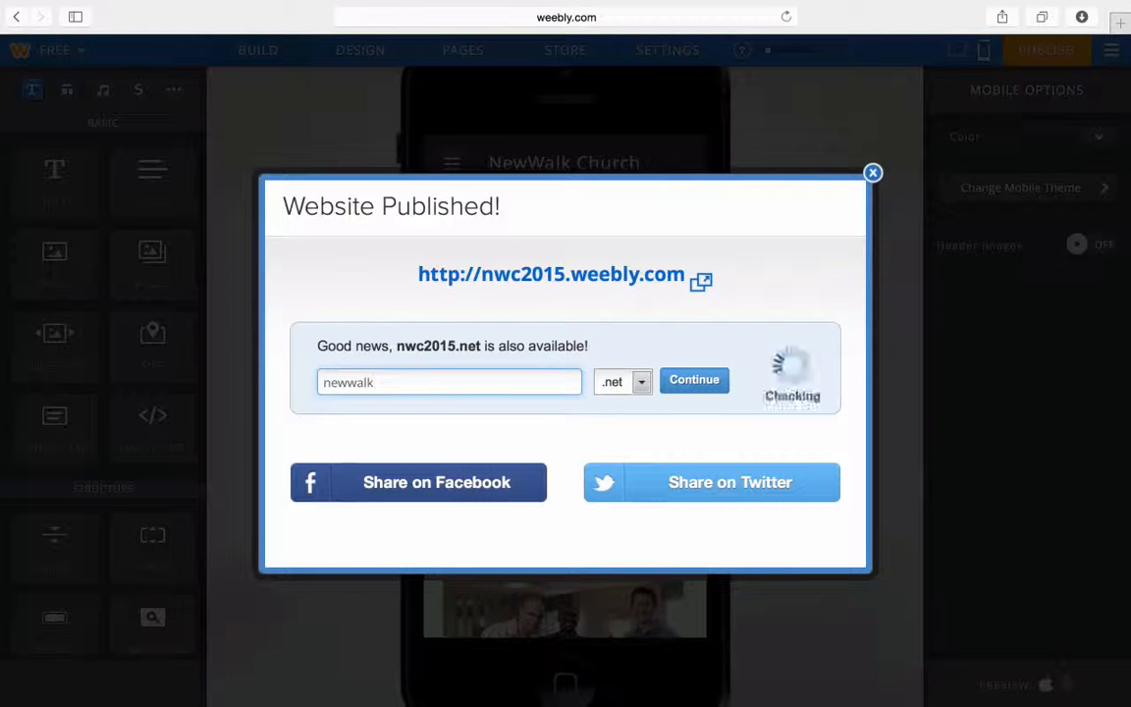
pyautogui.write('2015')
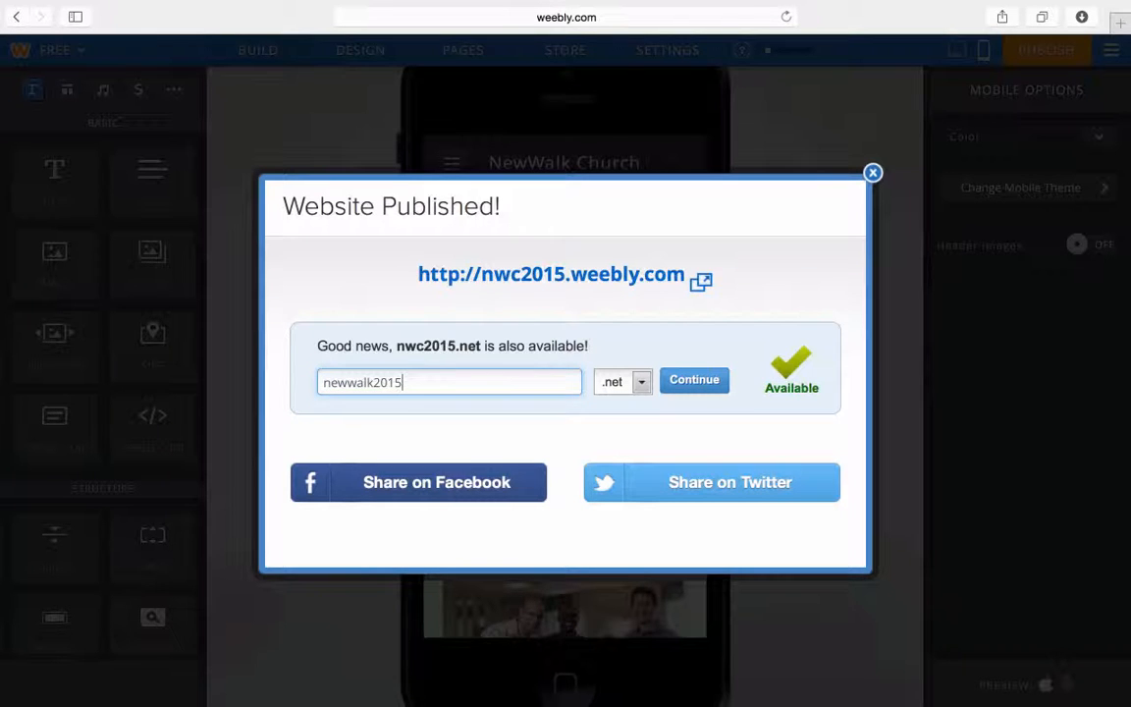
pyautogui.click(641, 382)
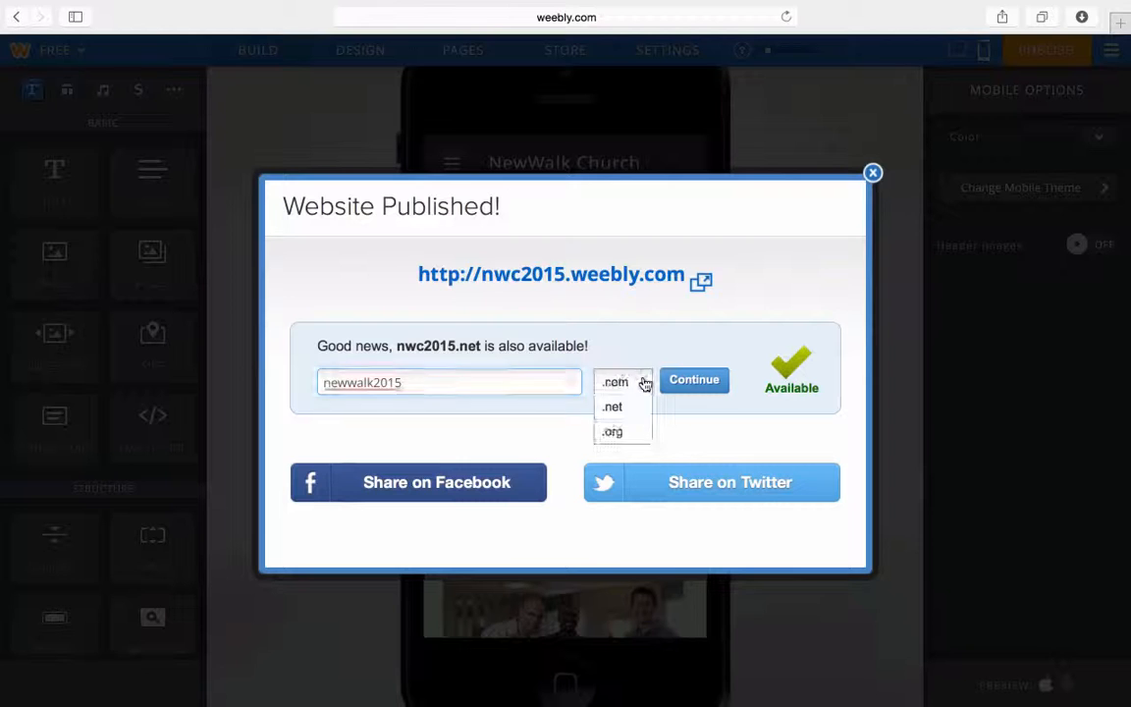
pyautogui.click(624, 385)
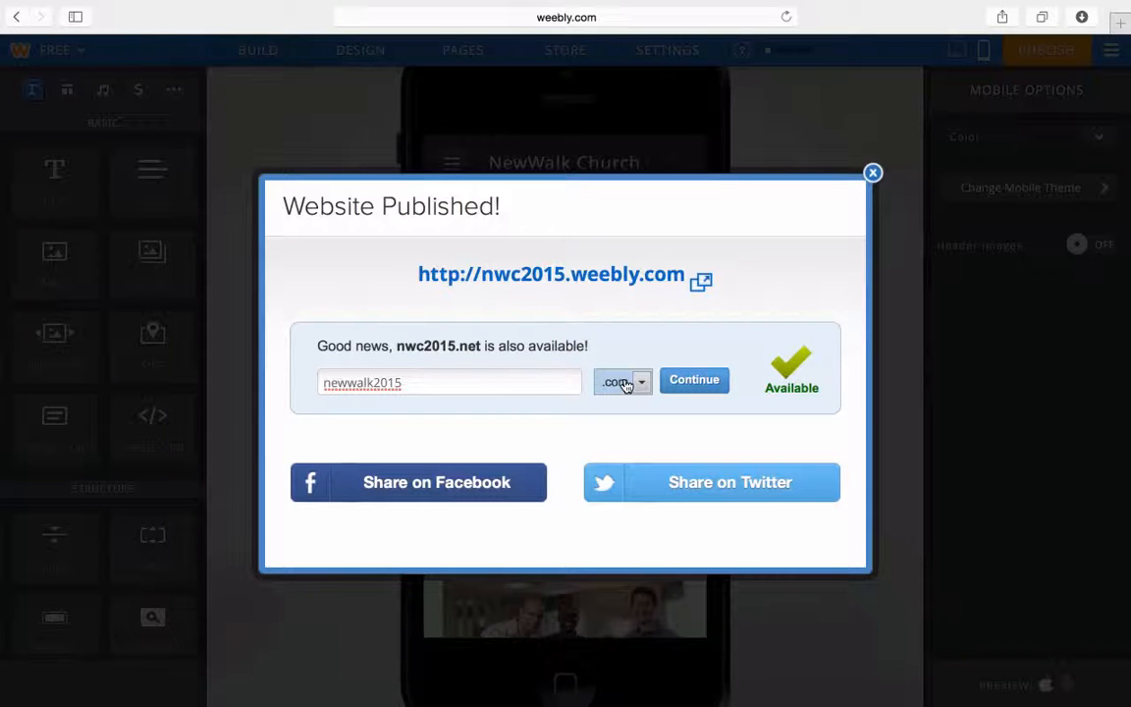
pyautogui.click(695, 381)
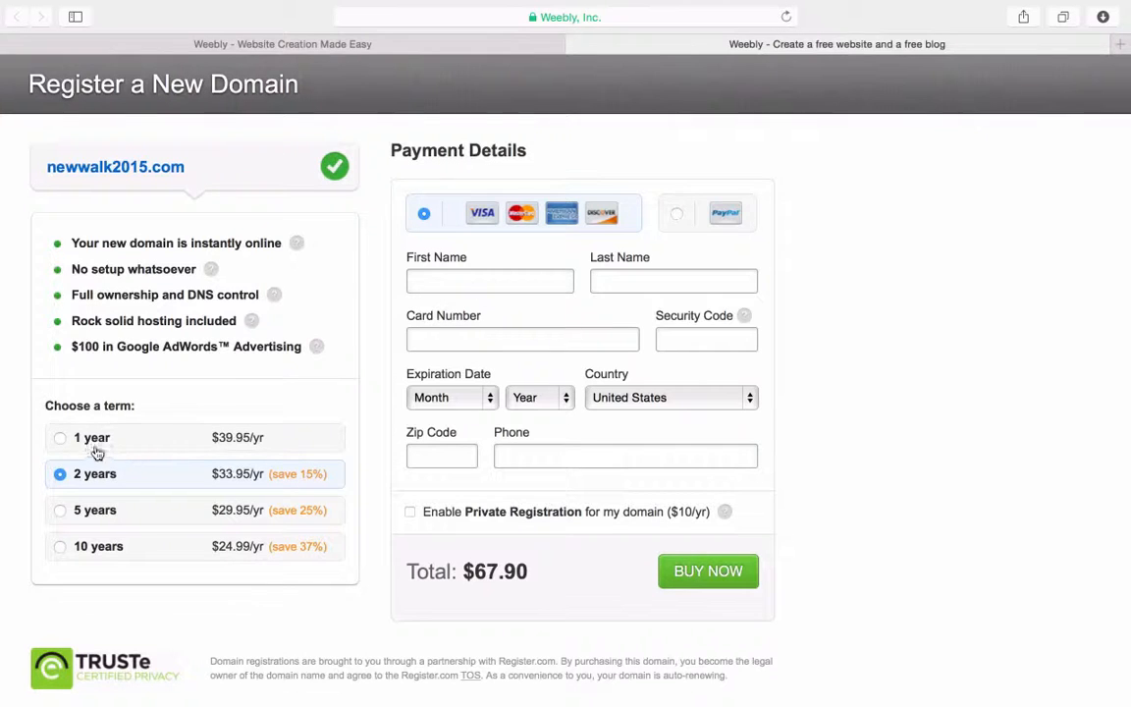
# Compare the 1-year and 2-year domain registration terms, and return to the editor without buying, dismissing the publishing confirmation
pyautogui.click(60, 438)
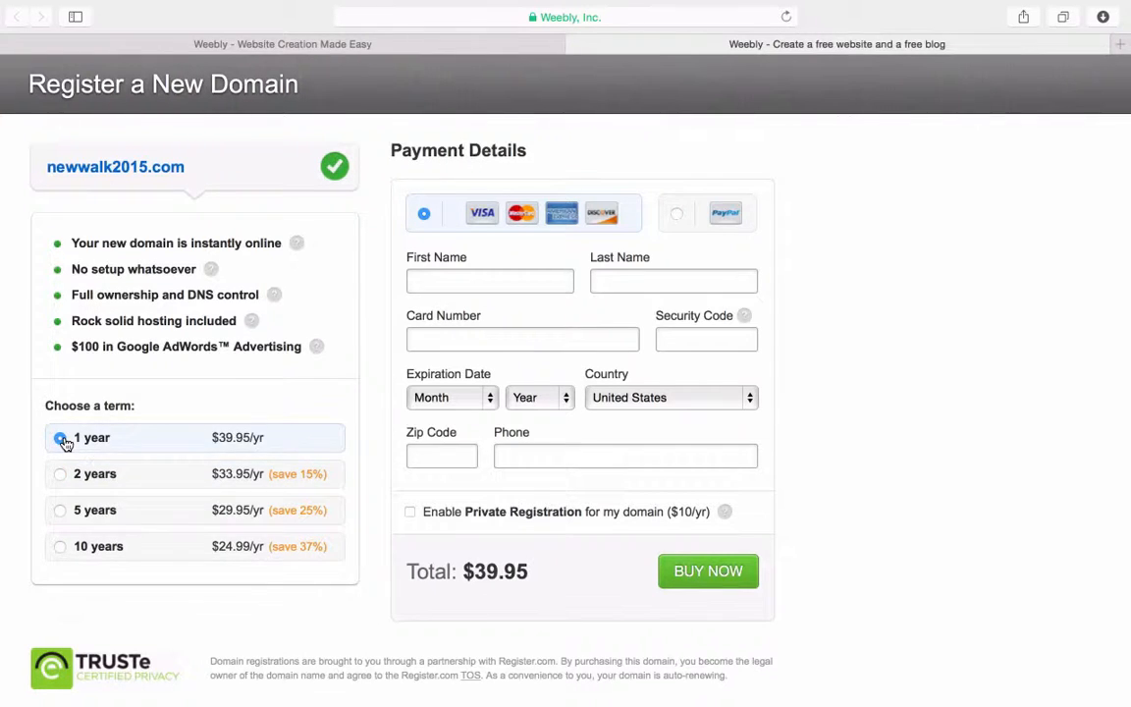
pyautogui.click(60, 474)
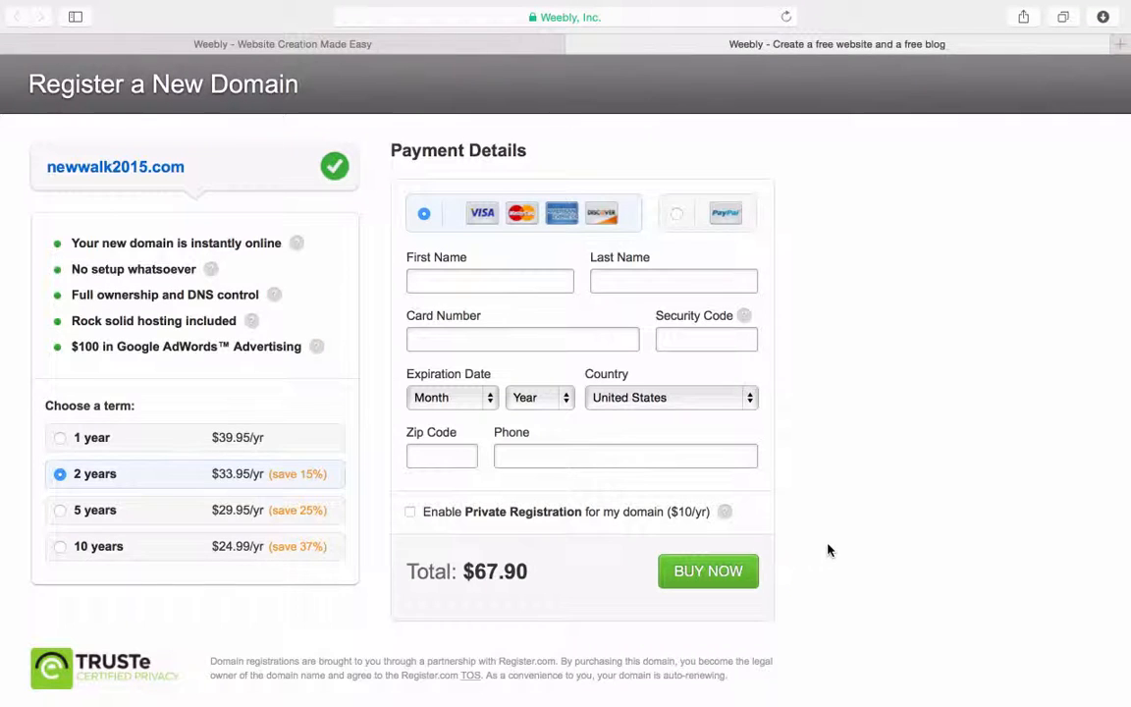
pyautogui.scroll(-1, 828, 550)
pyautogui.click(484, 45)
pyautogui.click(871, 194)
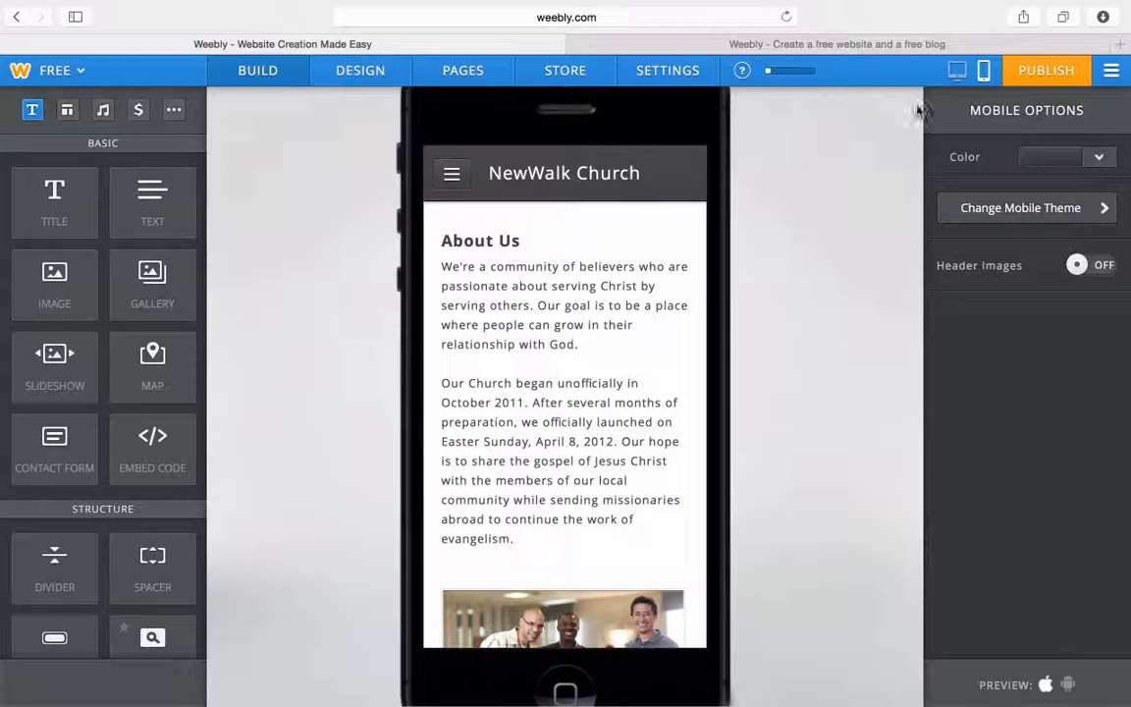
# Exit the site editor and review the account settings, including the login options, Designer Platform and account deletion
pyautogui.click(1111, 71)
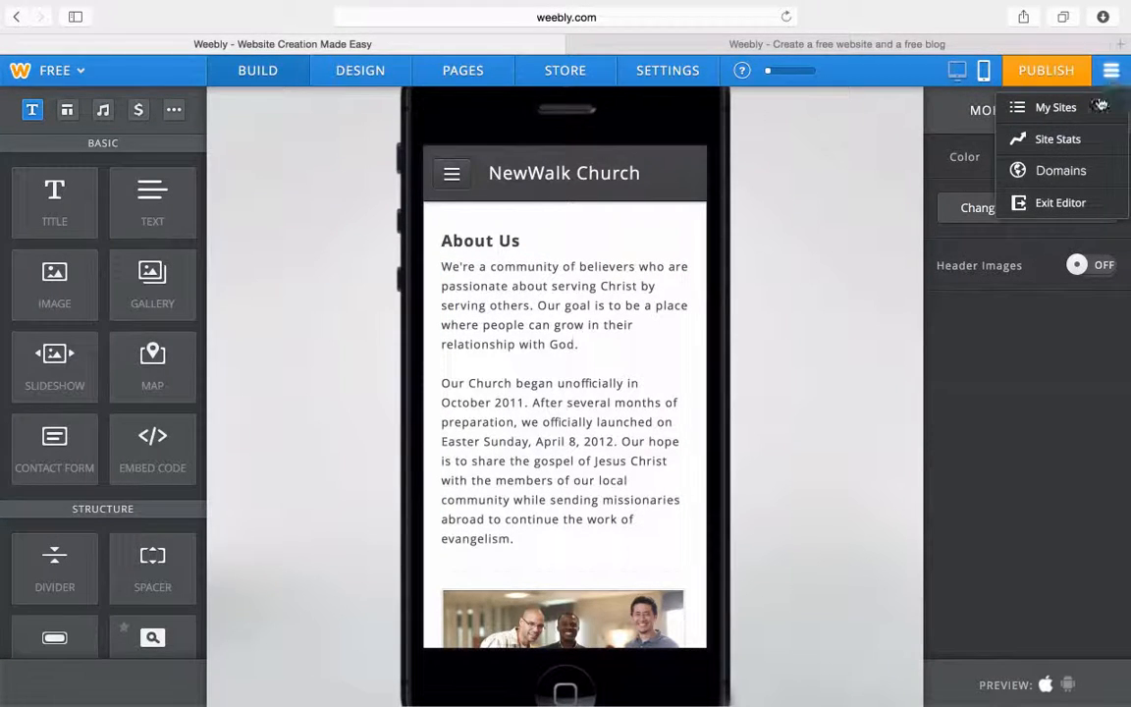
pyautogui.click(1061, 204)
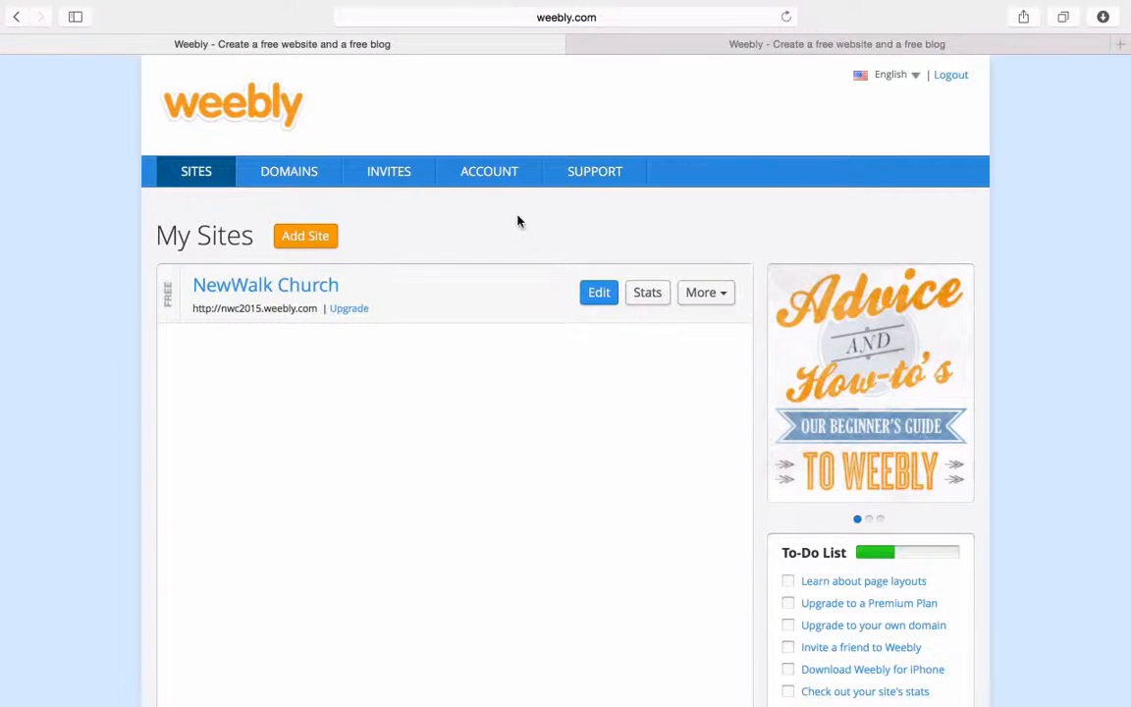
pyautogui.click(479, 174)
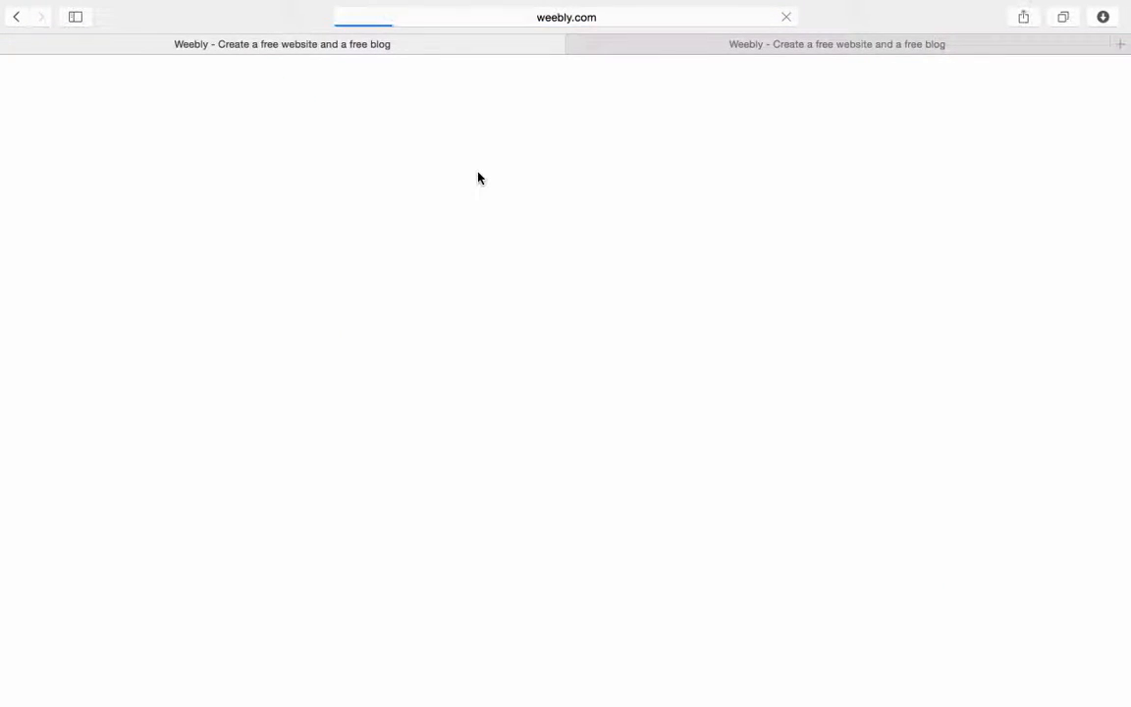
pyautogui.scroll(-5, 621, 373)
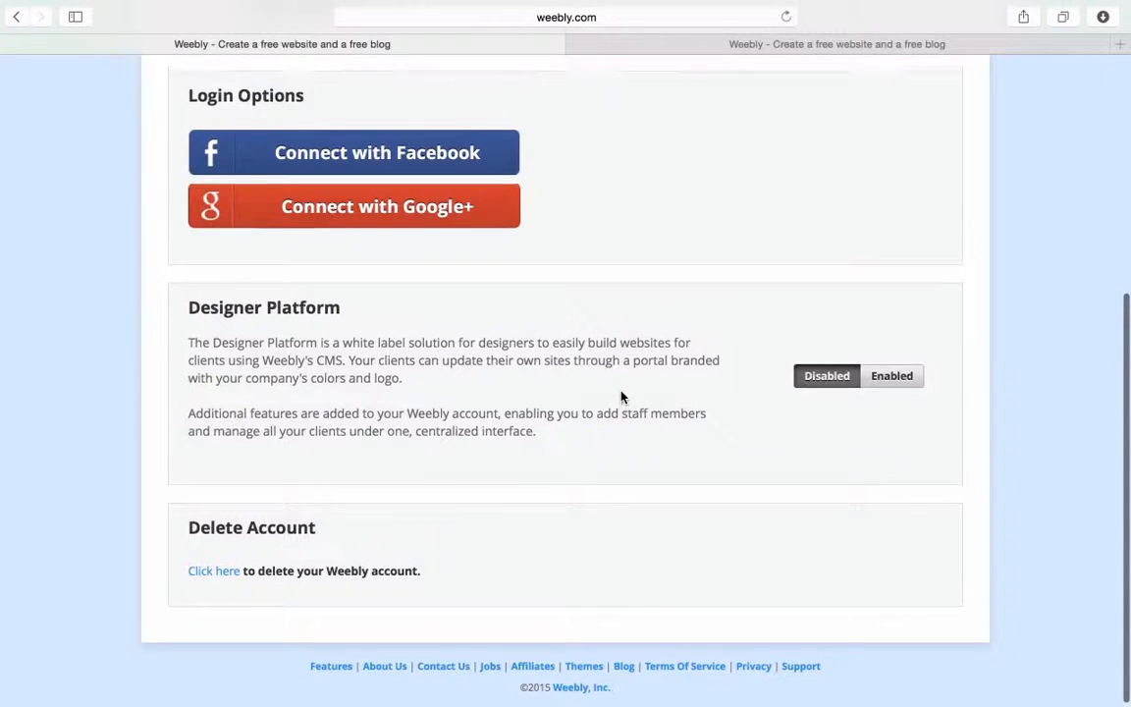
pyautogui.scroll(5, 621, 397)
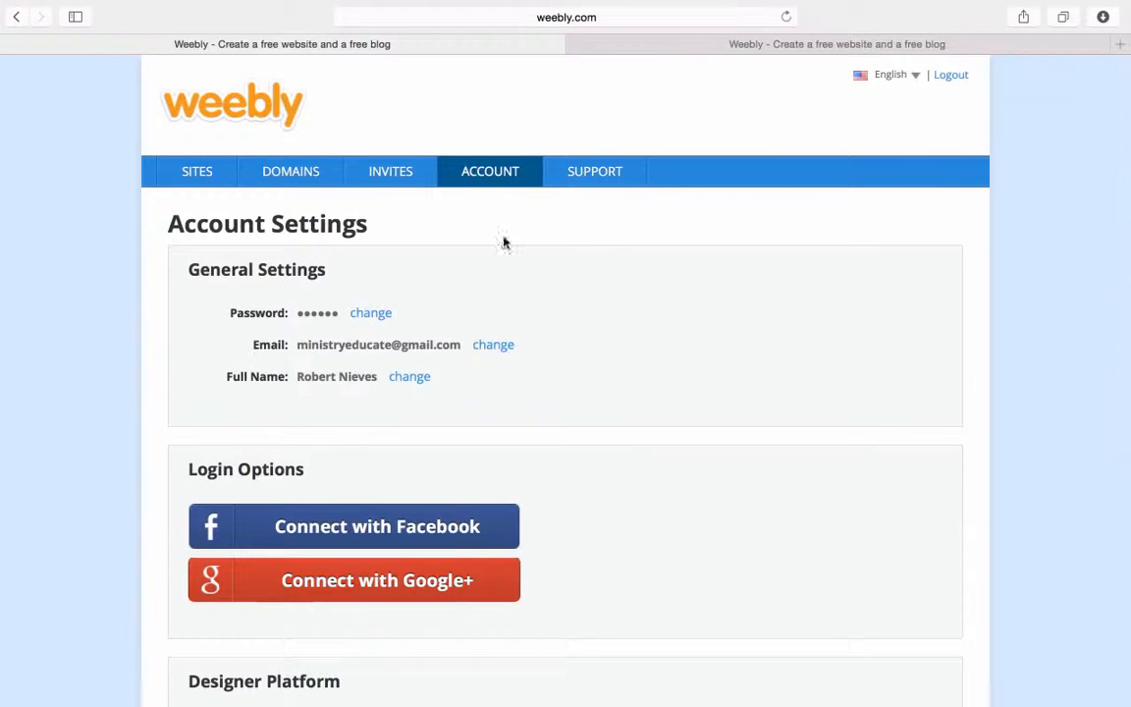
# Return to the list of sites, check the additional options for NewWalk Church without choosing one, and look over the page
pyautogui.click(219, 173)
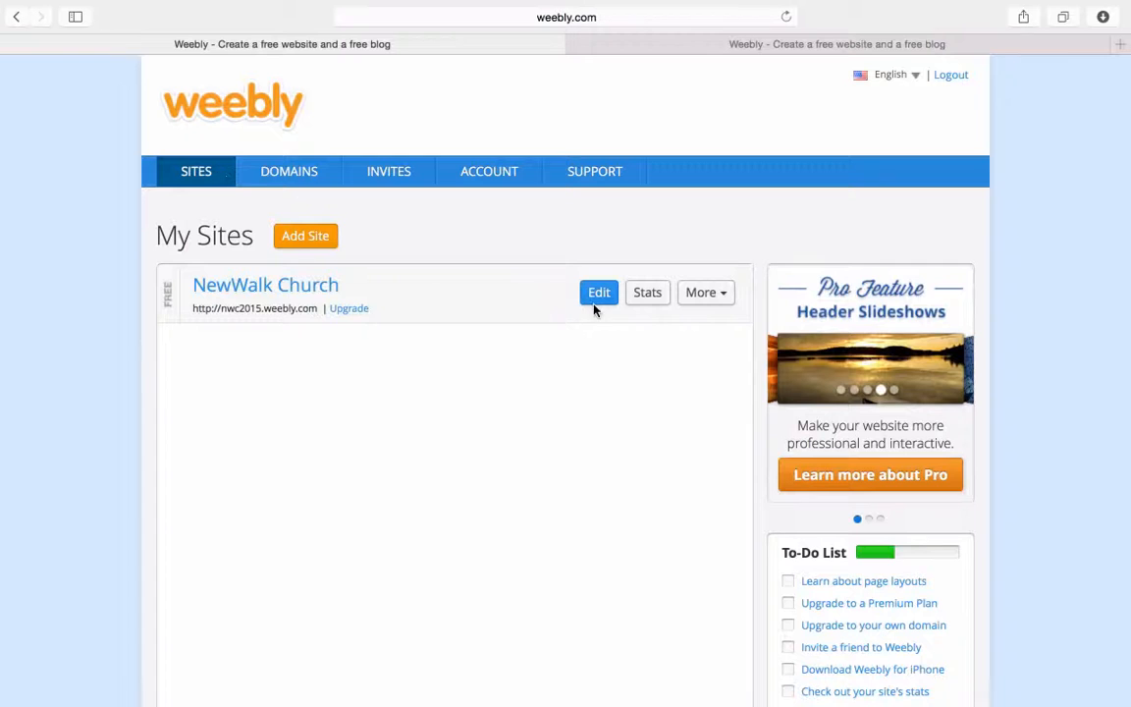
pyautogui.click(703, 298)
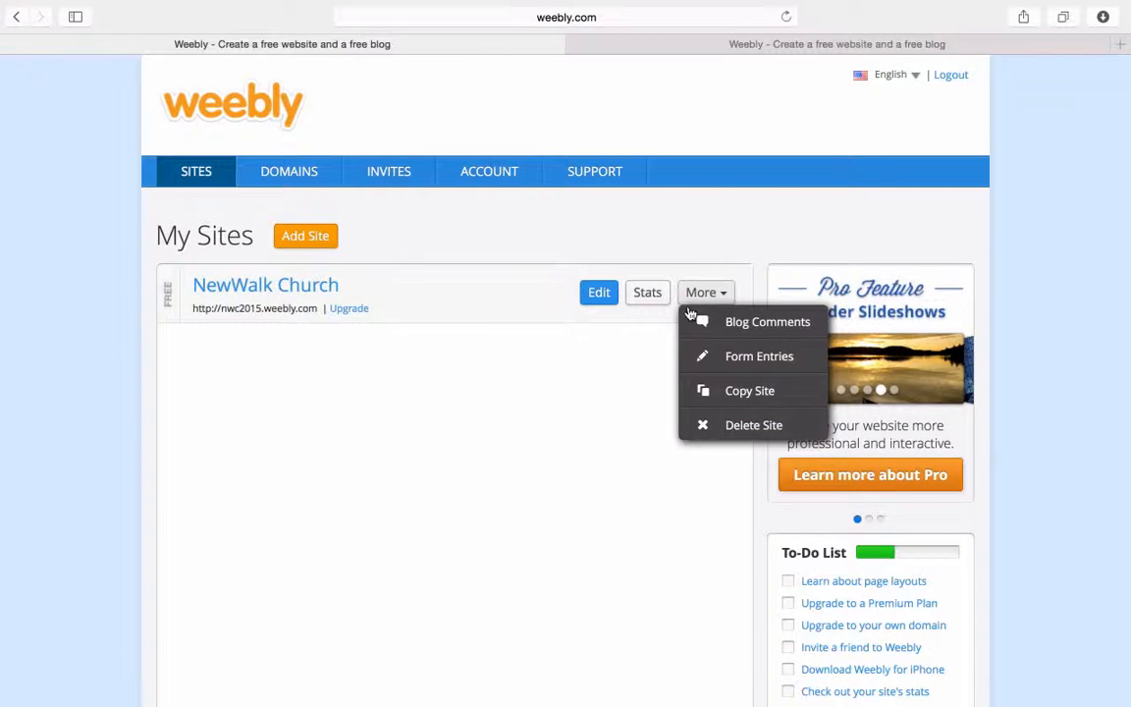
pyautogui.click(619, 355)
pyautogui.scroll(-1, 611, 416)
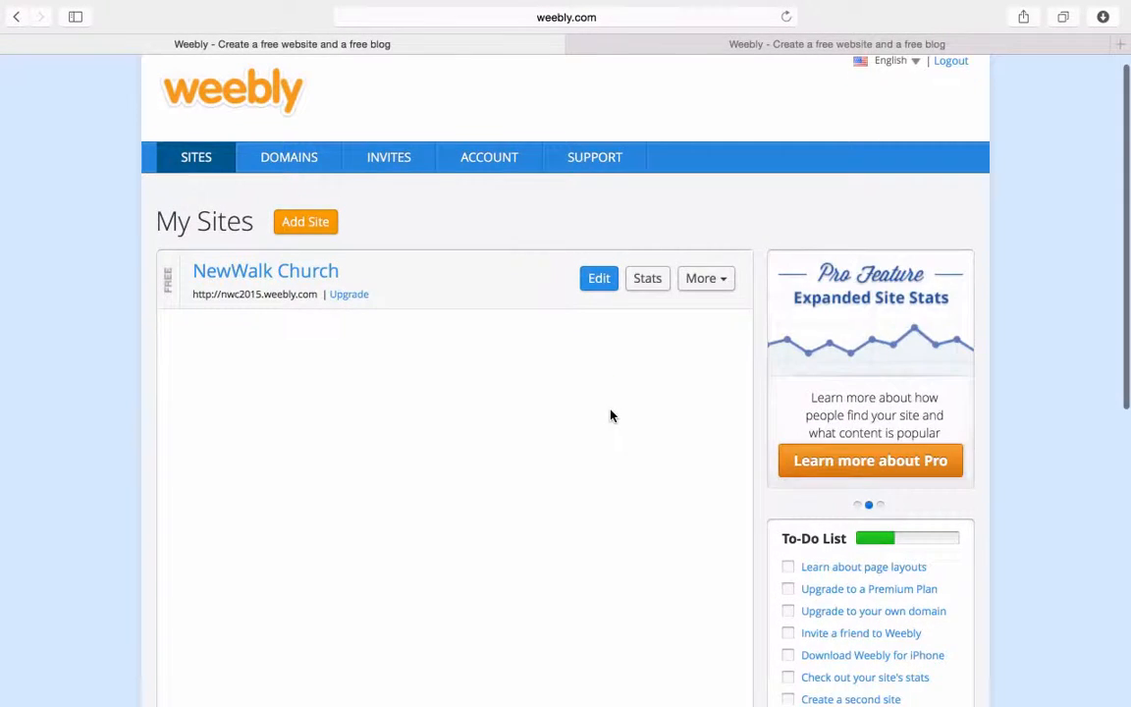
pyautogui.scroll(-10, 610, 416)
pyautogui.scroll(10, 610, 416)
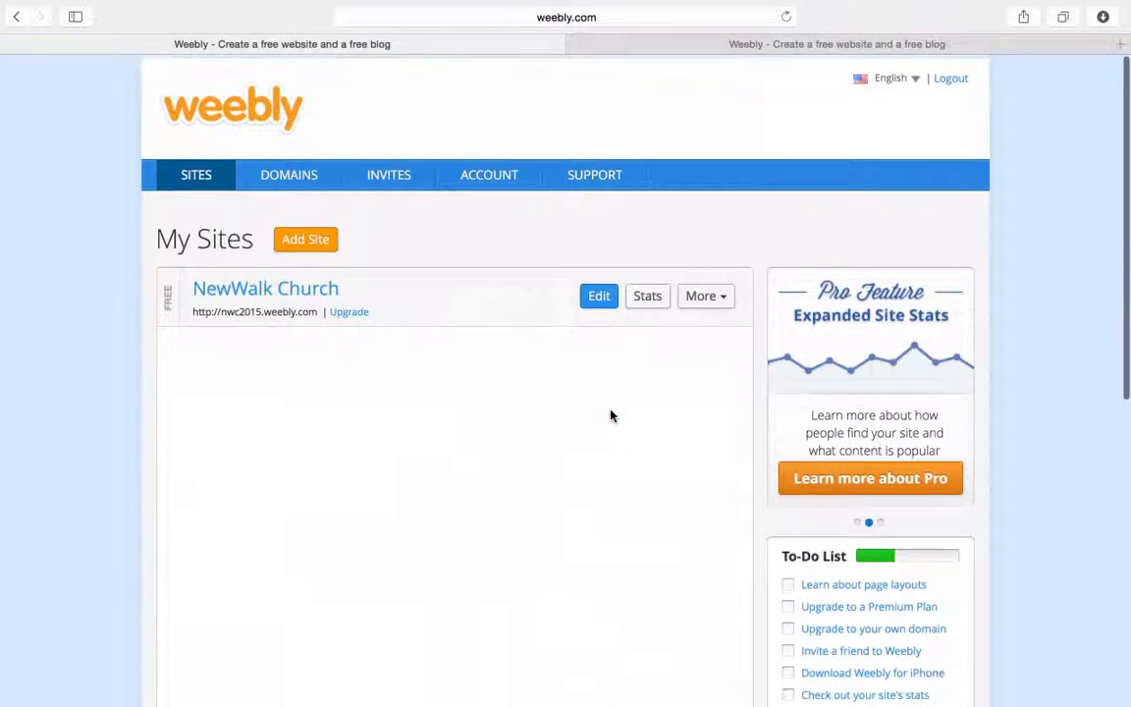
# Look over the domain purchase page and the page for inviting friends to Weebly
pyautogui.click(308, 174)
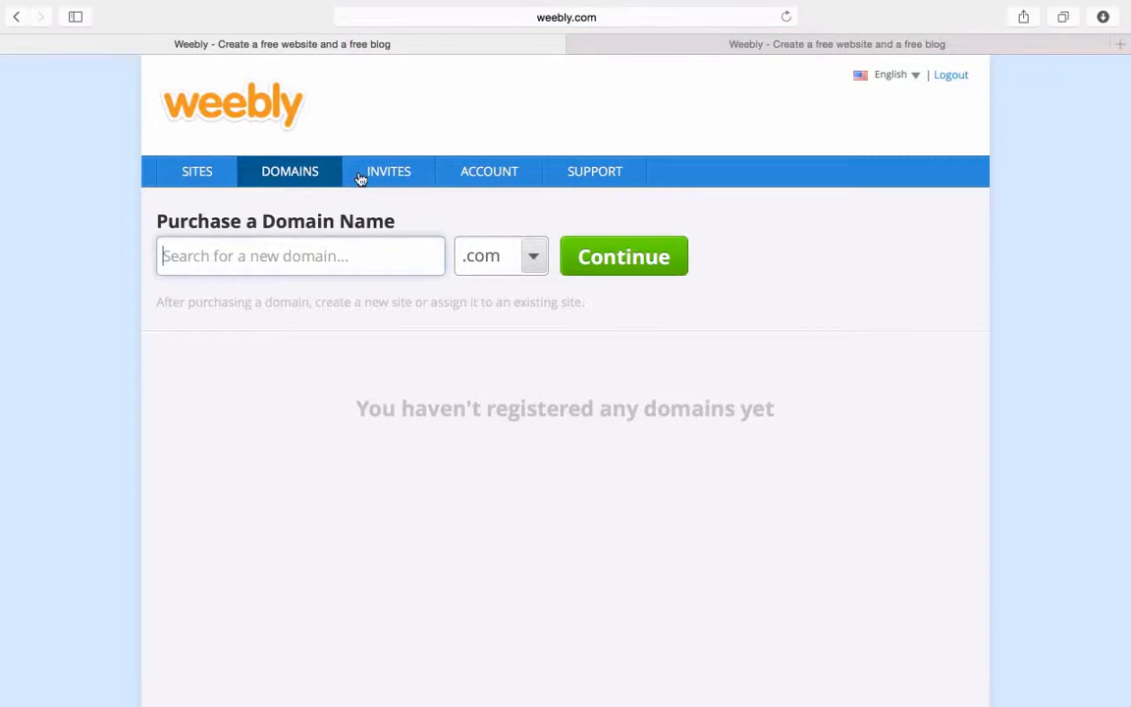
pyautogui.click(393, 174)
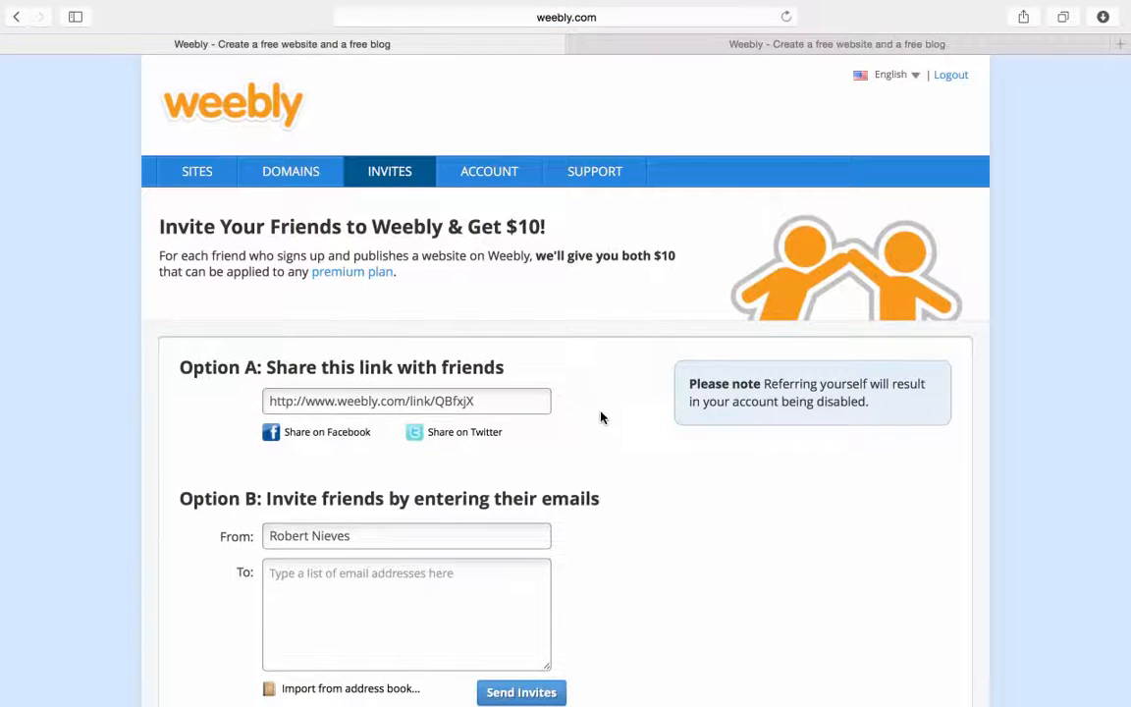
pyautogui.scroll(-1, 605, 430)
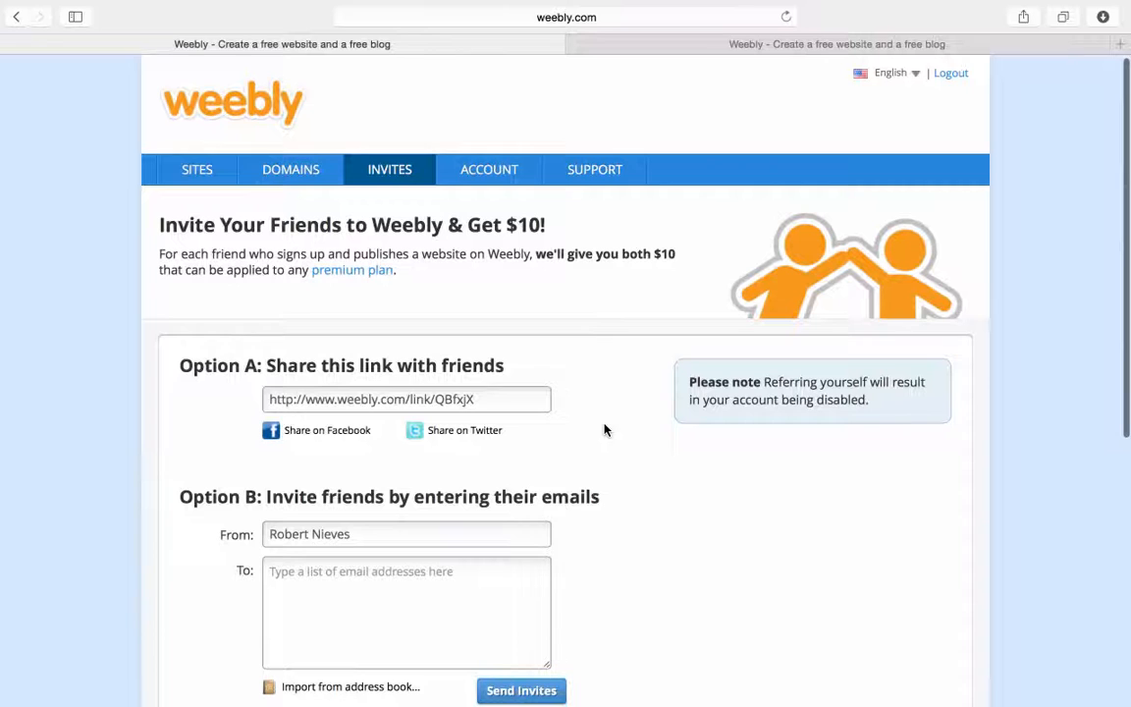
# Look over the account settings and the Weebly Help Center, and return to the list of sites
pyautogui.click(523, 183)
pyautogui.click(585, 185)
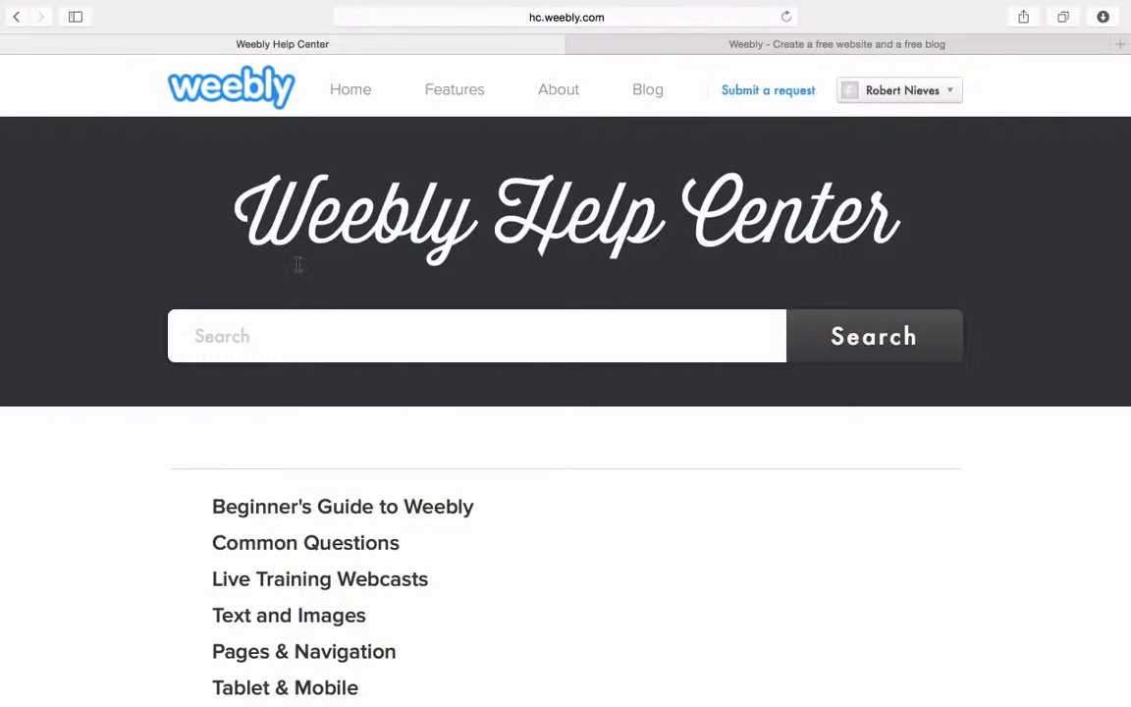
pyautogui.click(16, 17)
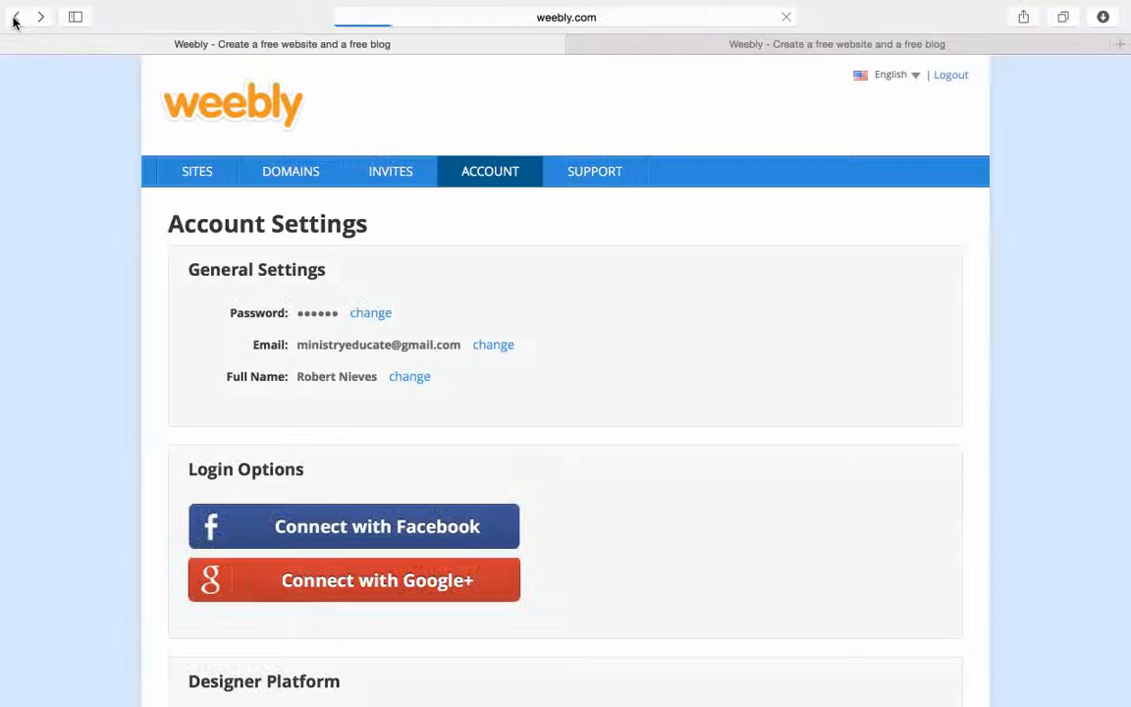
pyautogui.click(210, 176)
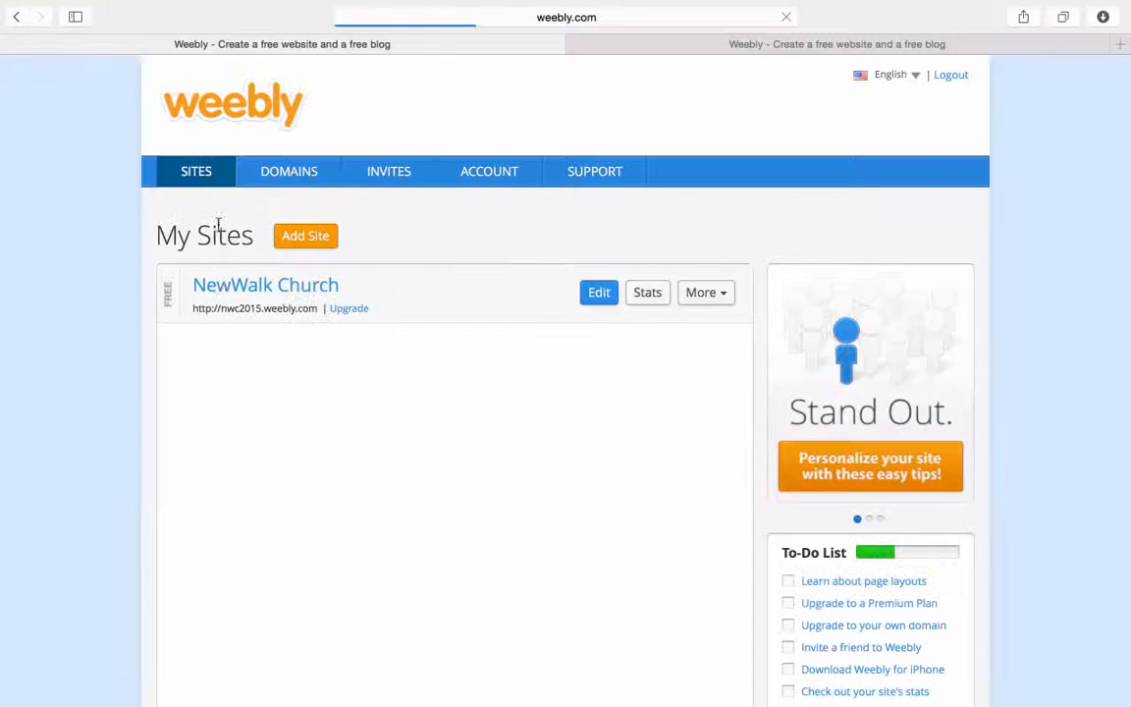
# View the upgrade page from NewWalk Church's FREE plan label, and return to the list of sites, closing the extra browser tabs
pyautogui.click(168, 299)
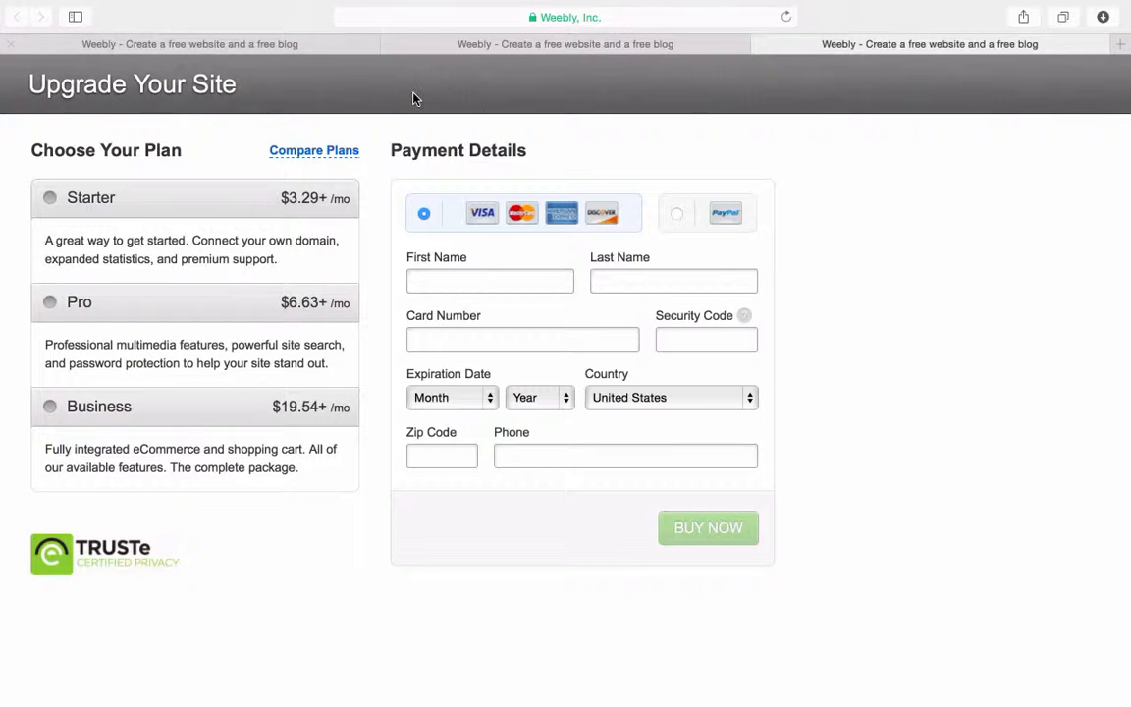
pyautogui.click(633, 46)
pyautogui.click(390, 44)
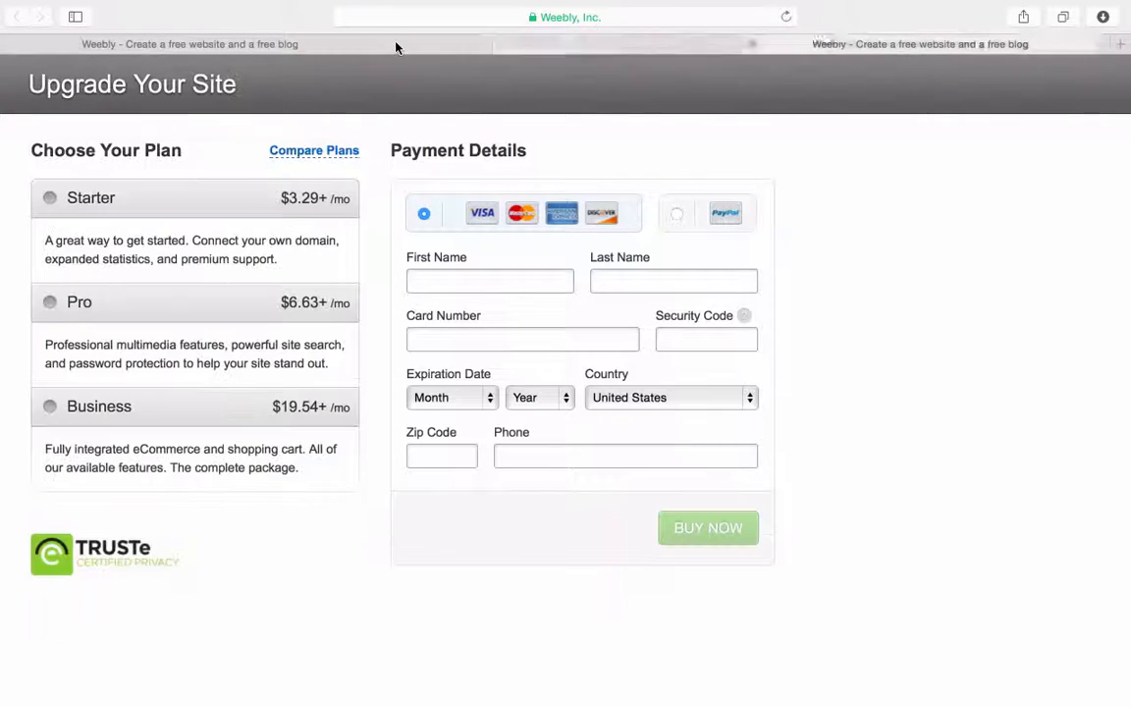
pyautogui.click(392, 44)
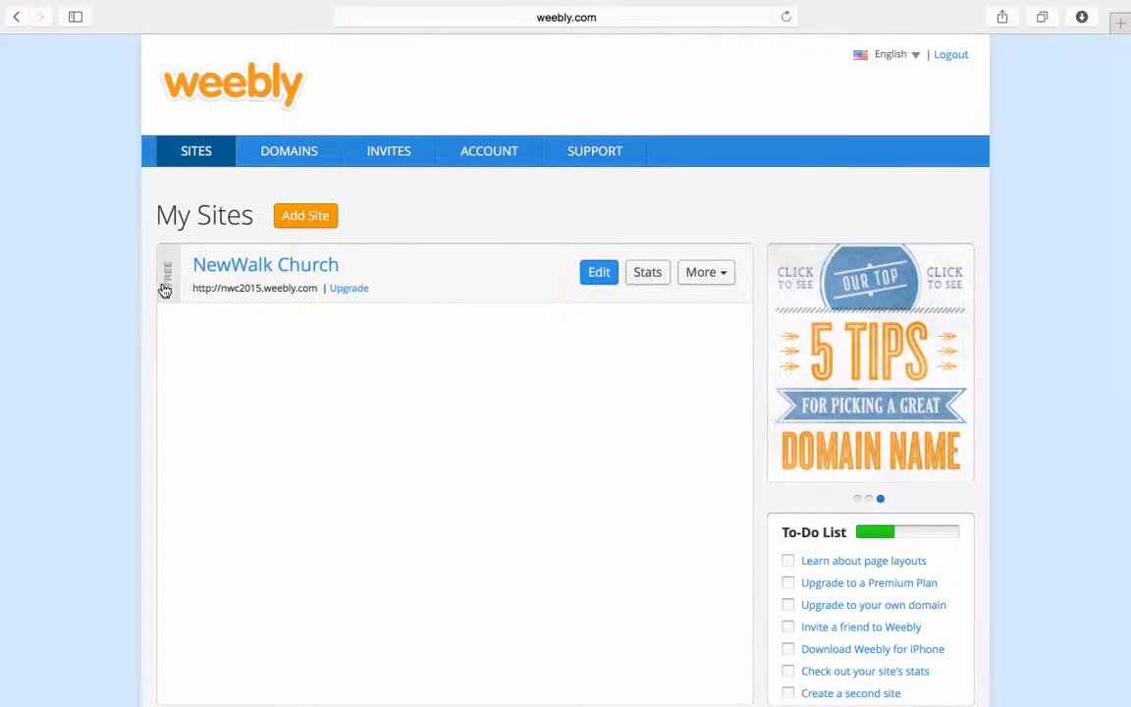
# Open the upgrade page for NewWalk Church and compare the Starter, Pro and Business plans, ending with Starter selected
pyautogui.click(354, 291)
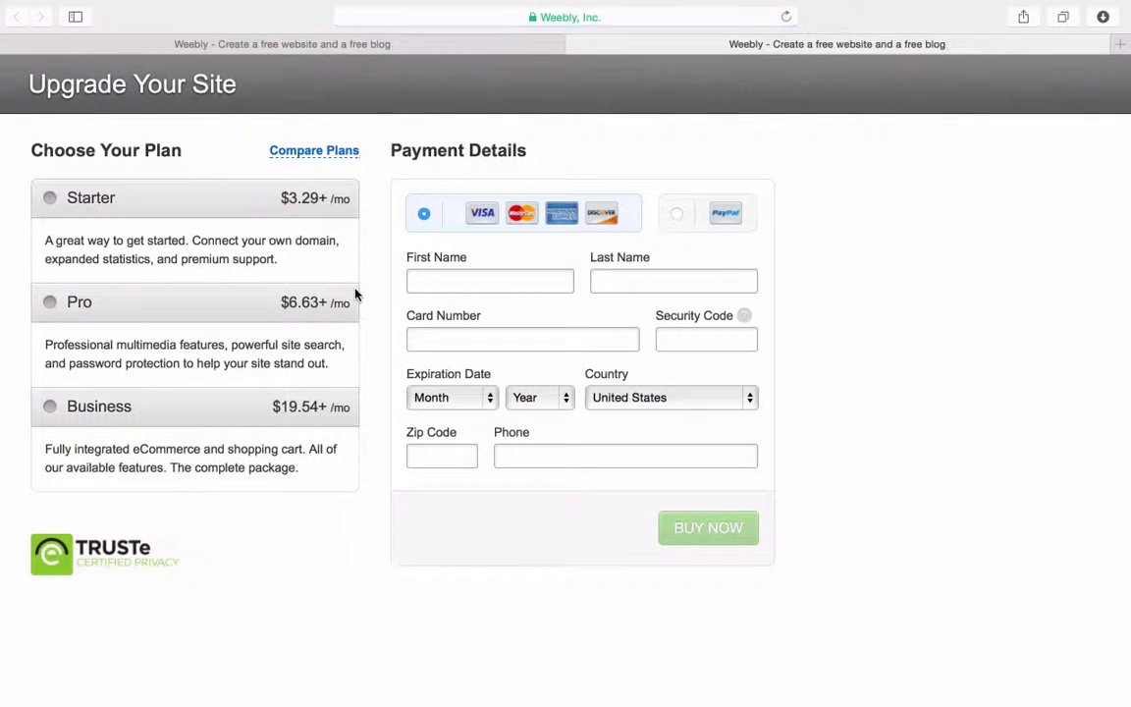
pyautogui.click(51, 199)
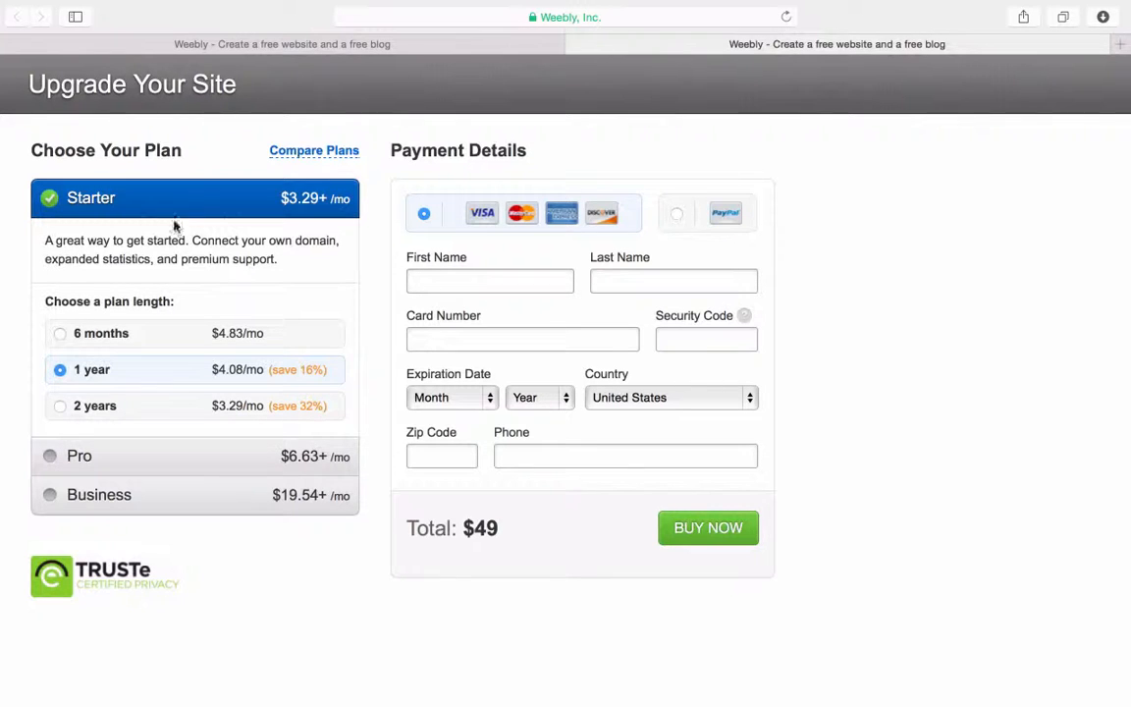
pyautogui.click(50, 458)
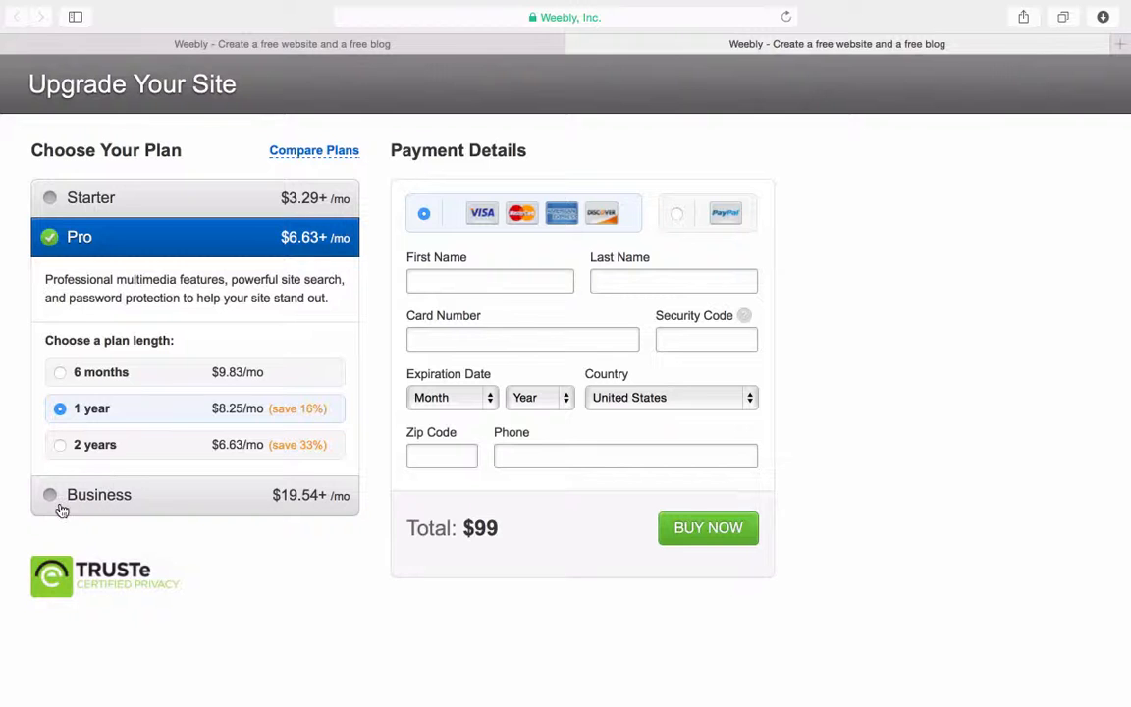
pyautogui.click(54, 497)
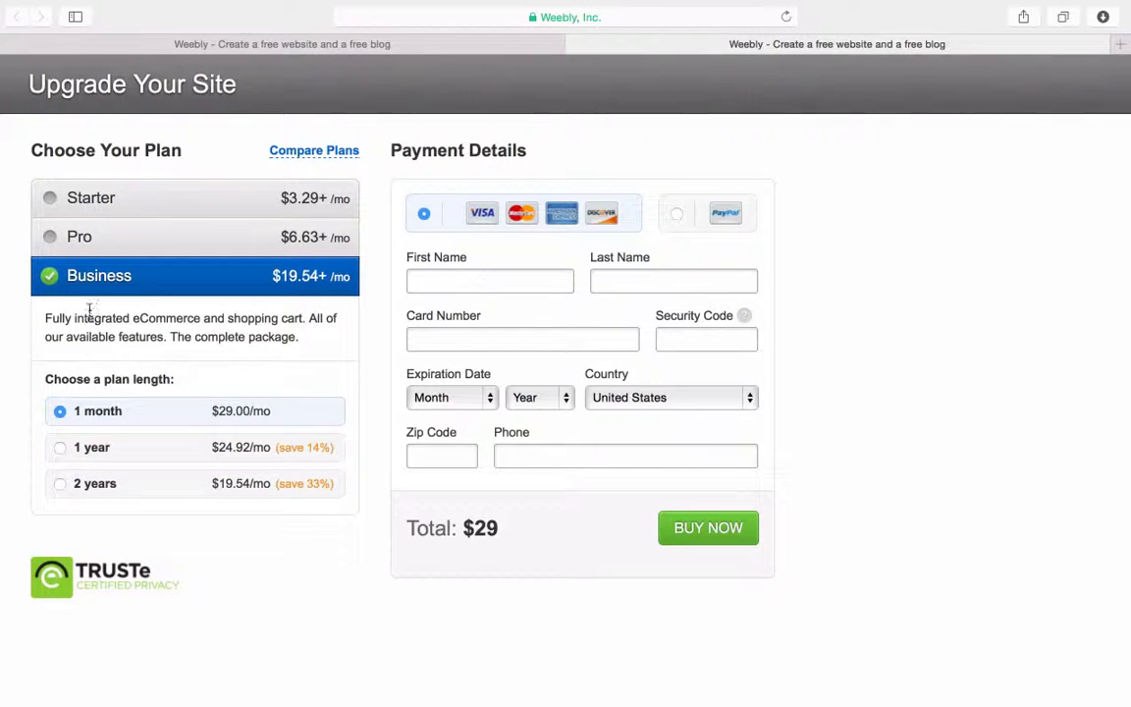
pyautogui.click(51, 201)
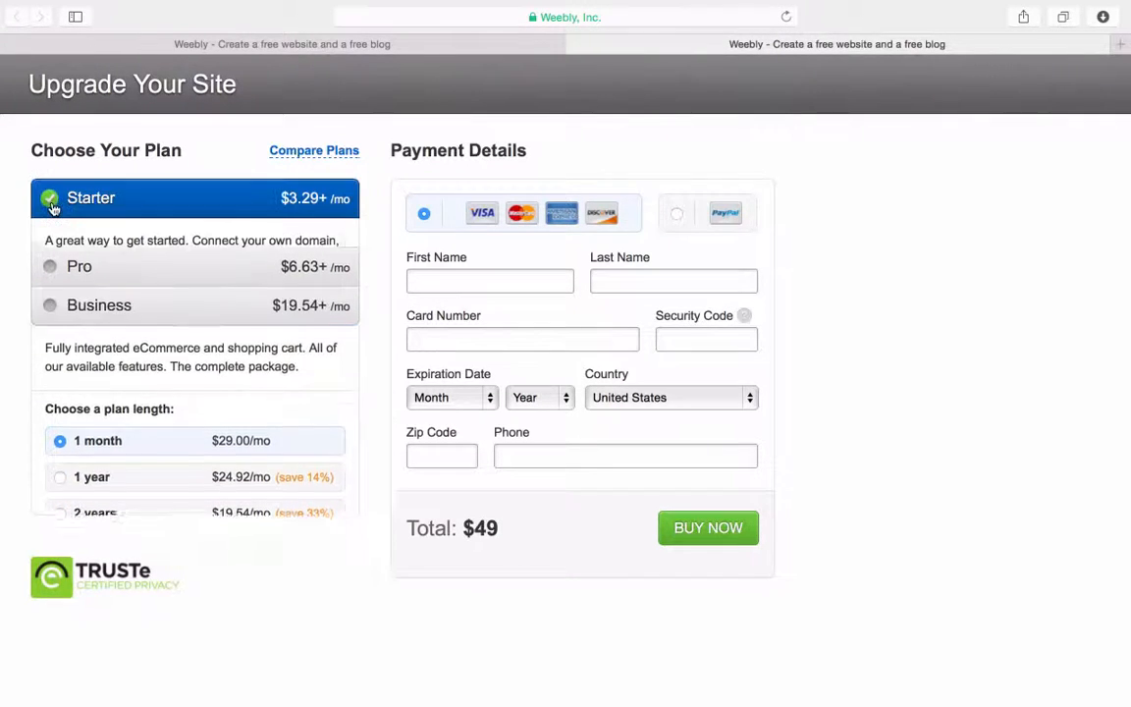